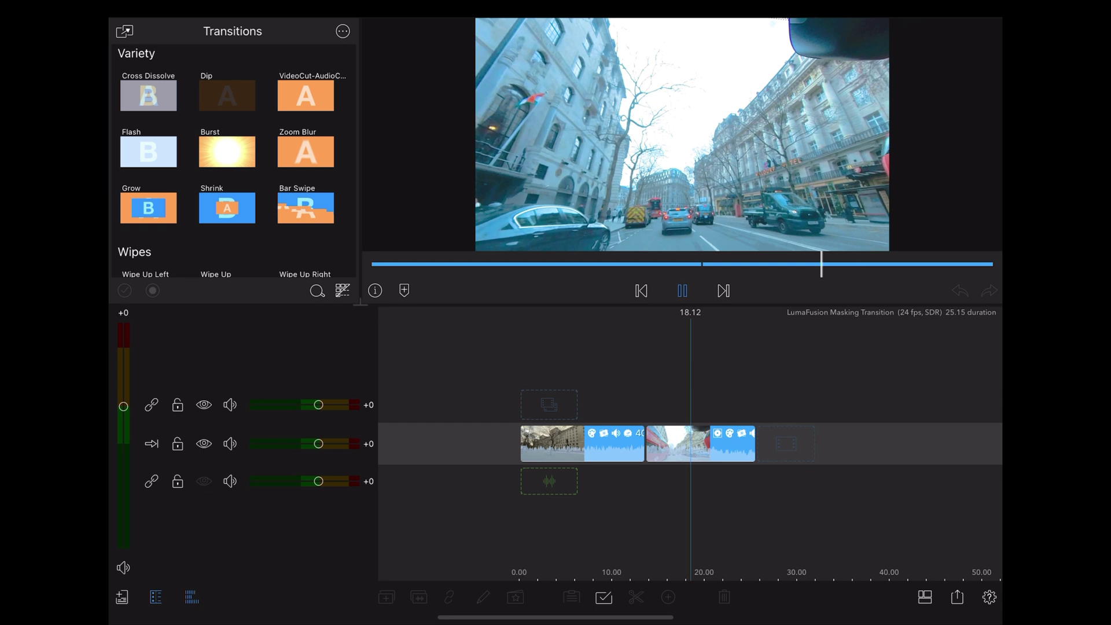
Stop playback and split the clips at 13.10 and 13.20 around the join
key("space")
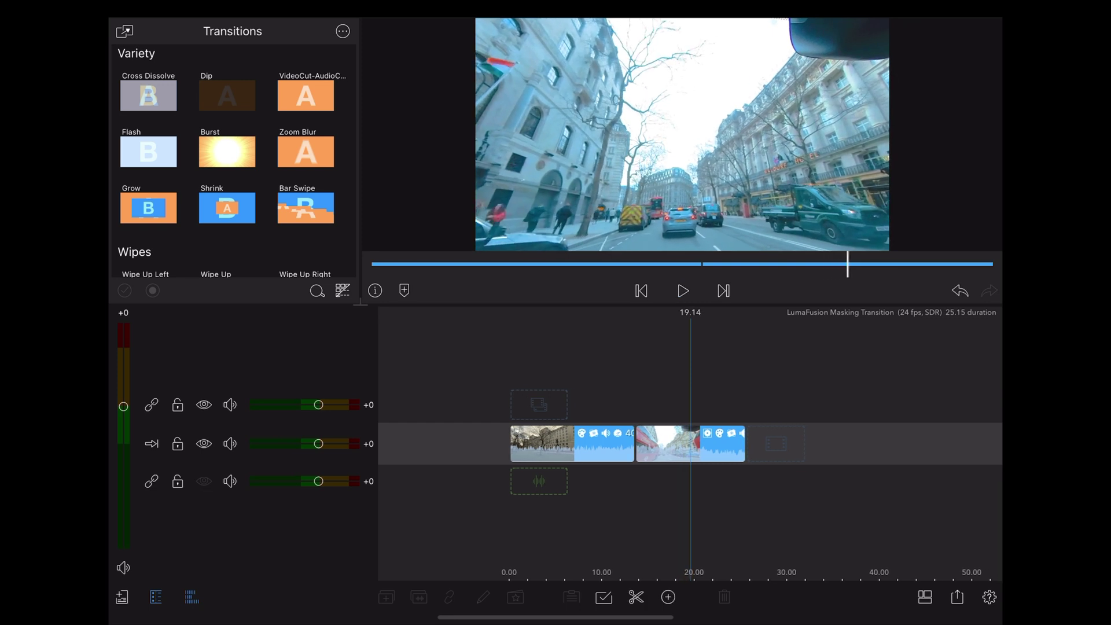
scroll(690, 443, "up", 5)
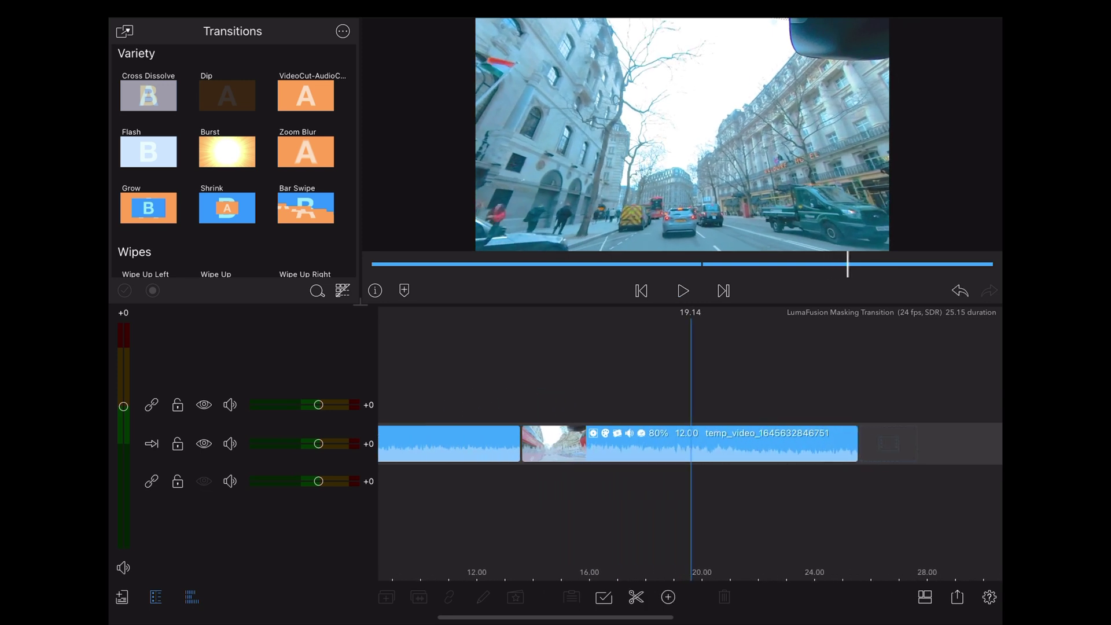
scroll(691, 444, "left", 2)
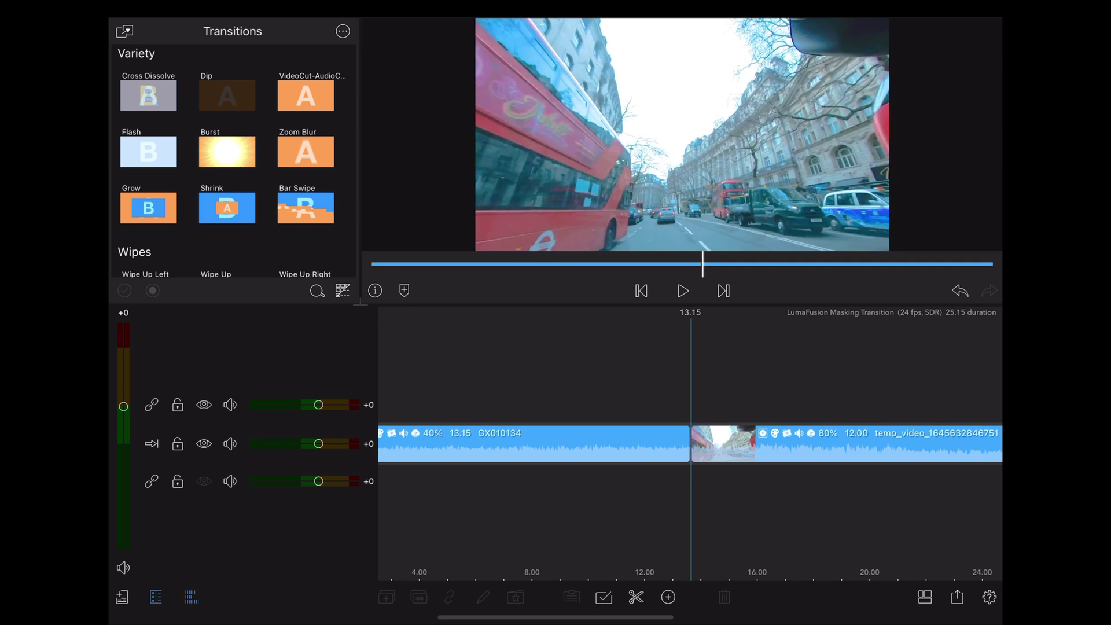
scroll(690, 444, "up", 5)
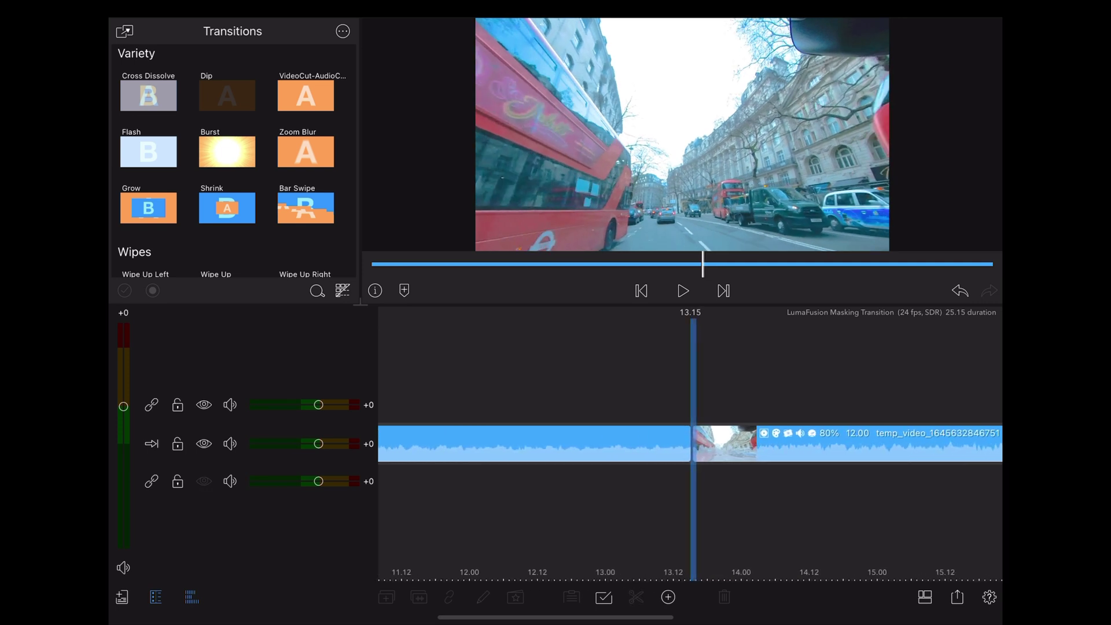
scroll(691, 444, "up", 5)
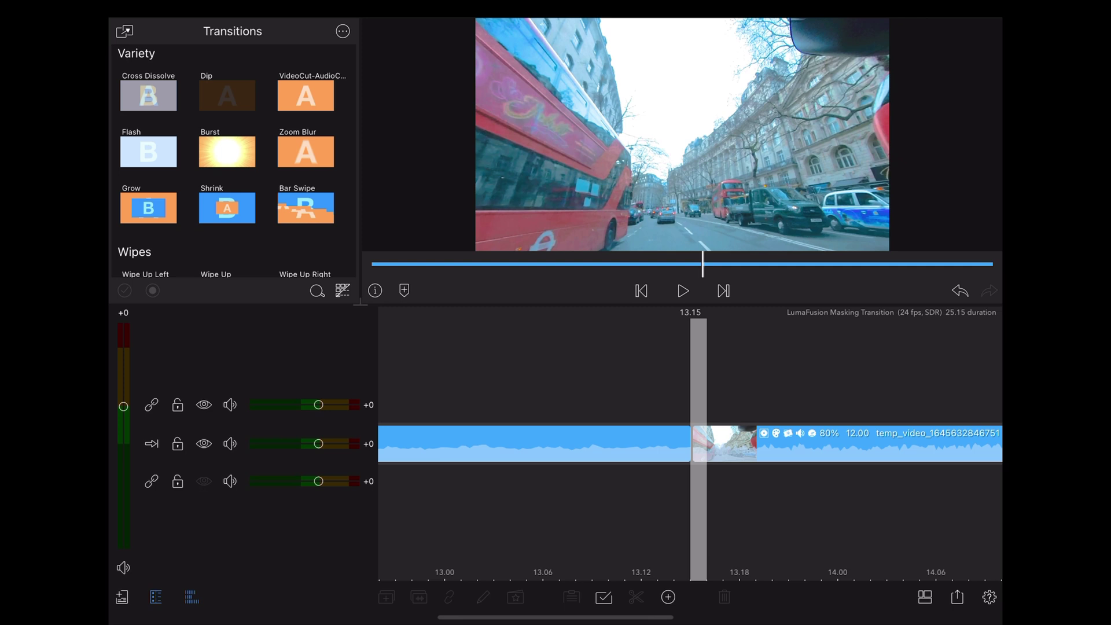
scroll(690, 444, "left", 2)
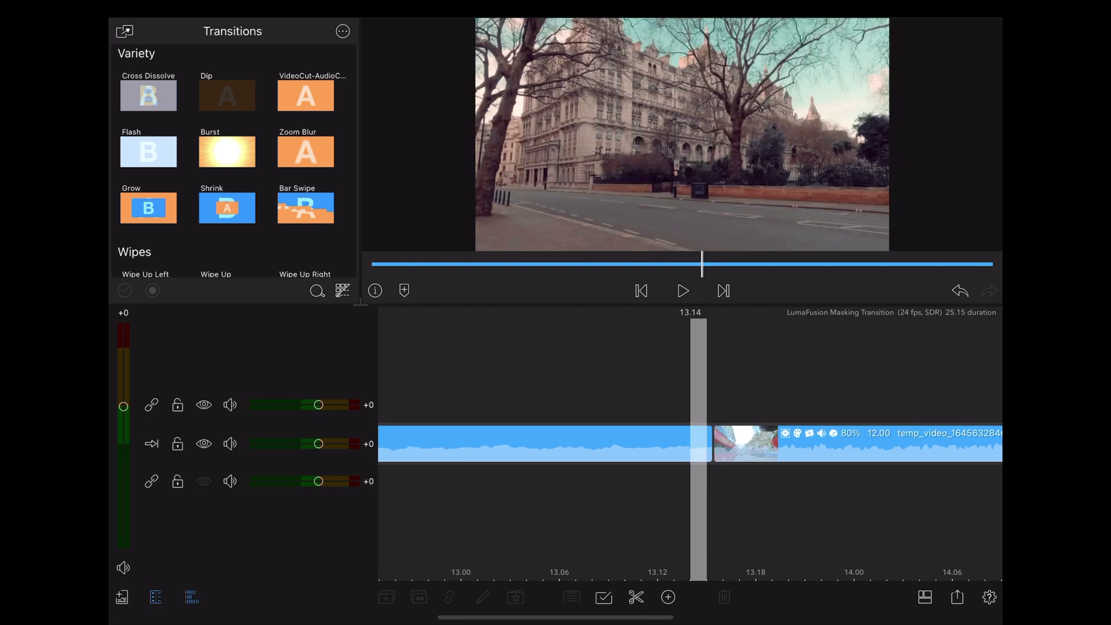
scroll(690, 444, "left", 1)
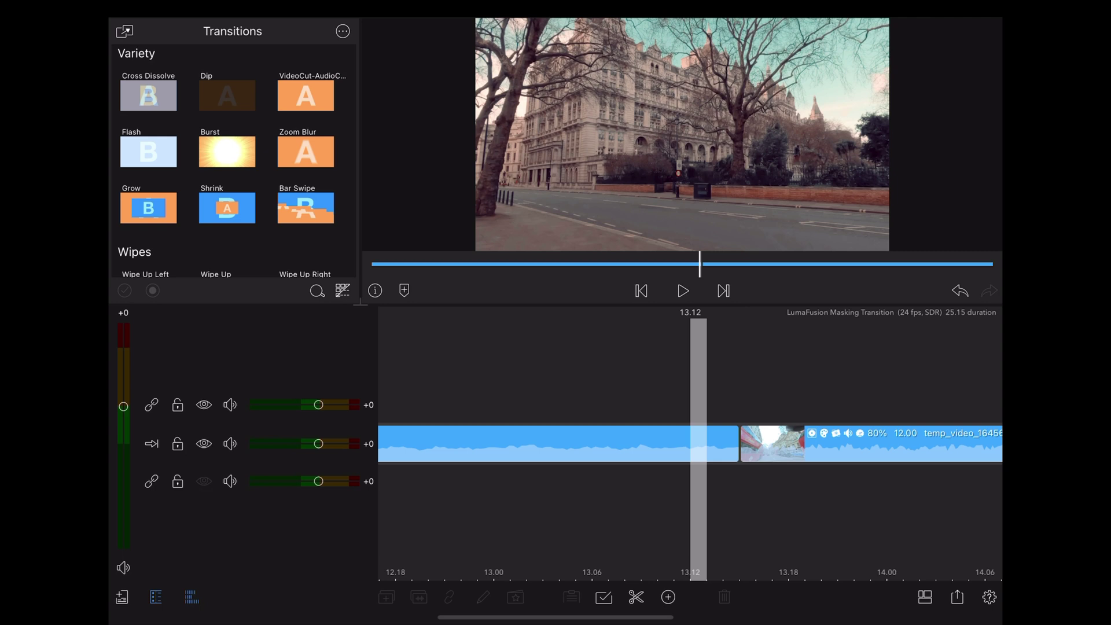
scroll(691, 444, "left", 1)
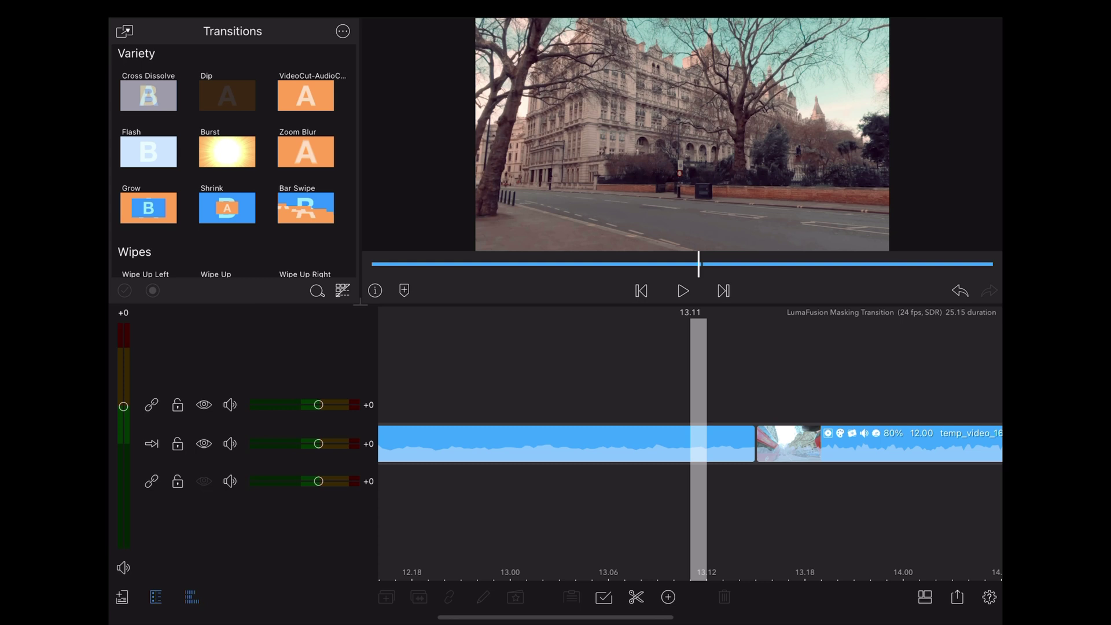
scroll(690, 443, "left", 1)
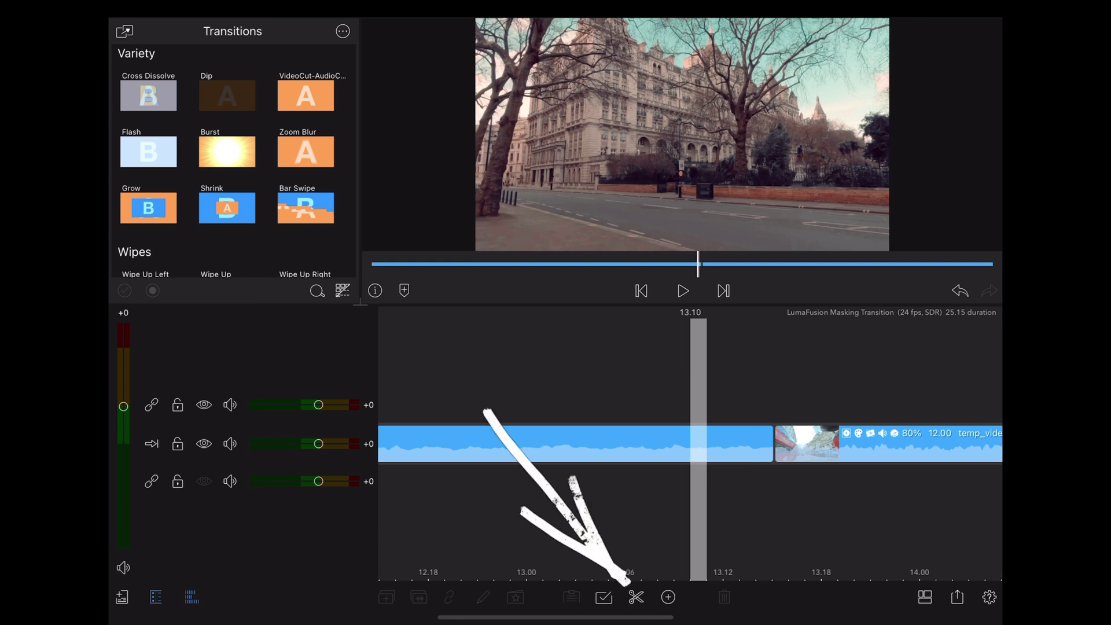
left_click(635, 597)
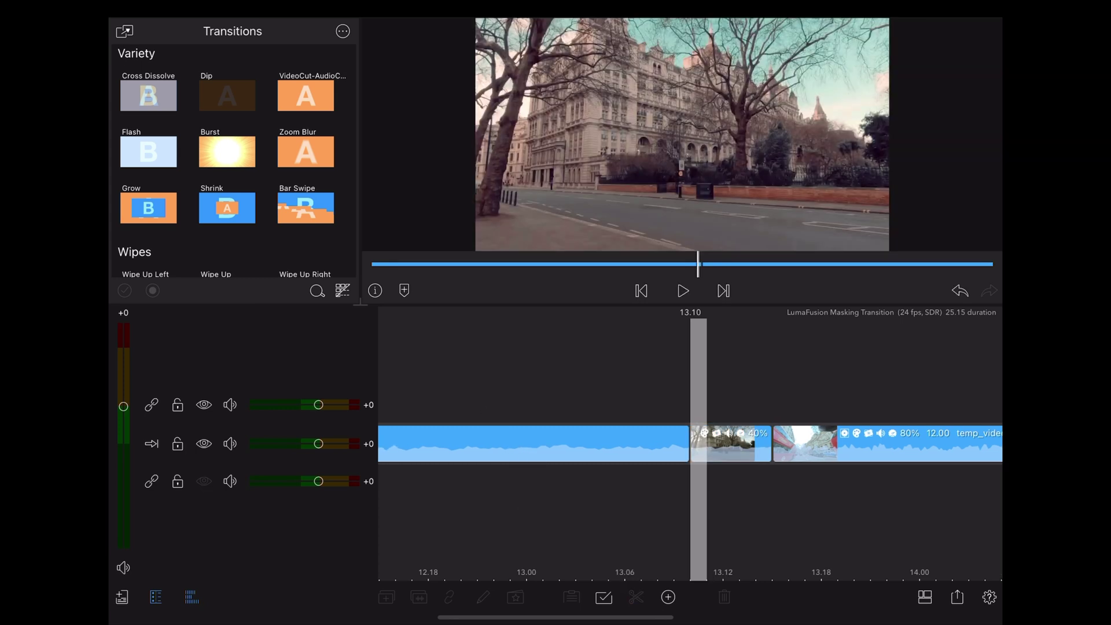
scroll(690, 444, "right", 6)
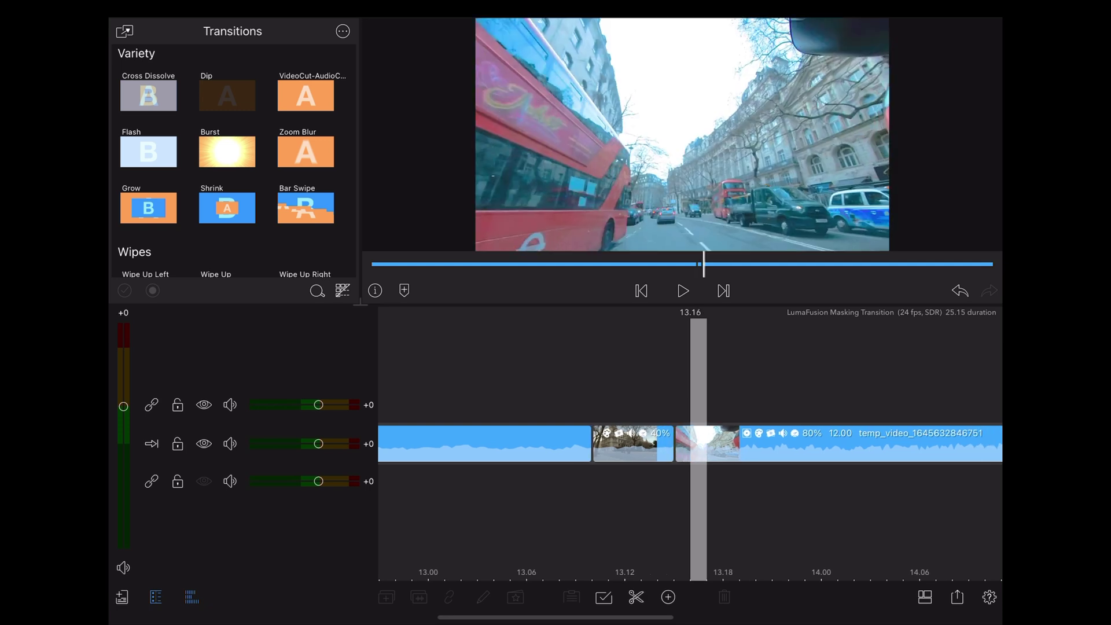
scroll(690, 443, "right", 1)
scroll(691, 444, "right", 2)
scroll(691, 444, "right", 1)
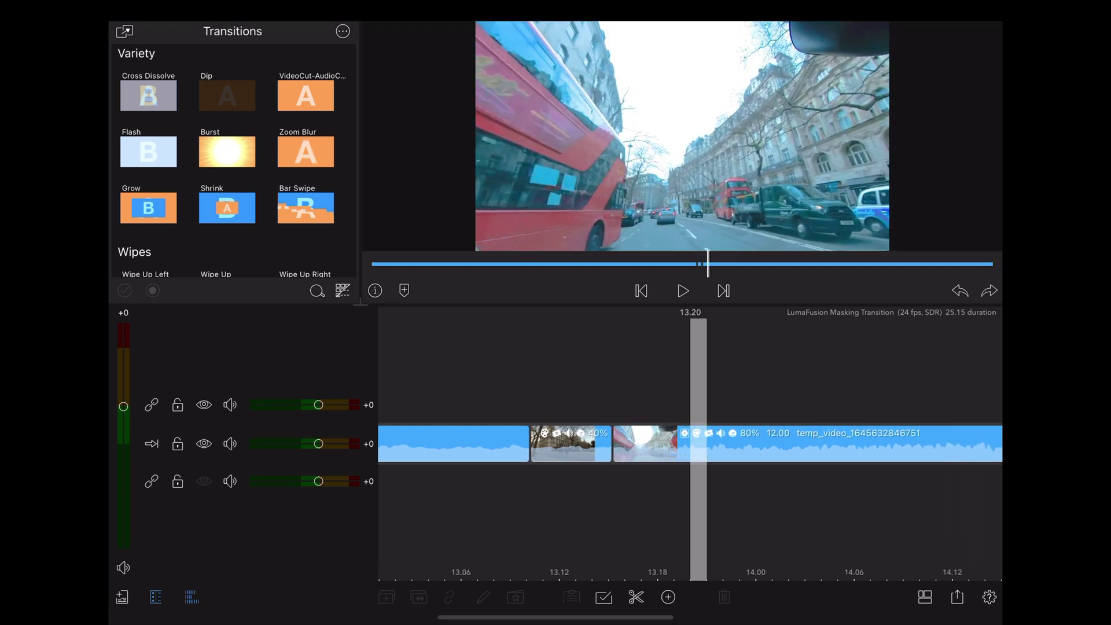
left_click(635, 597)
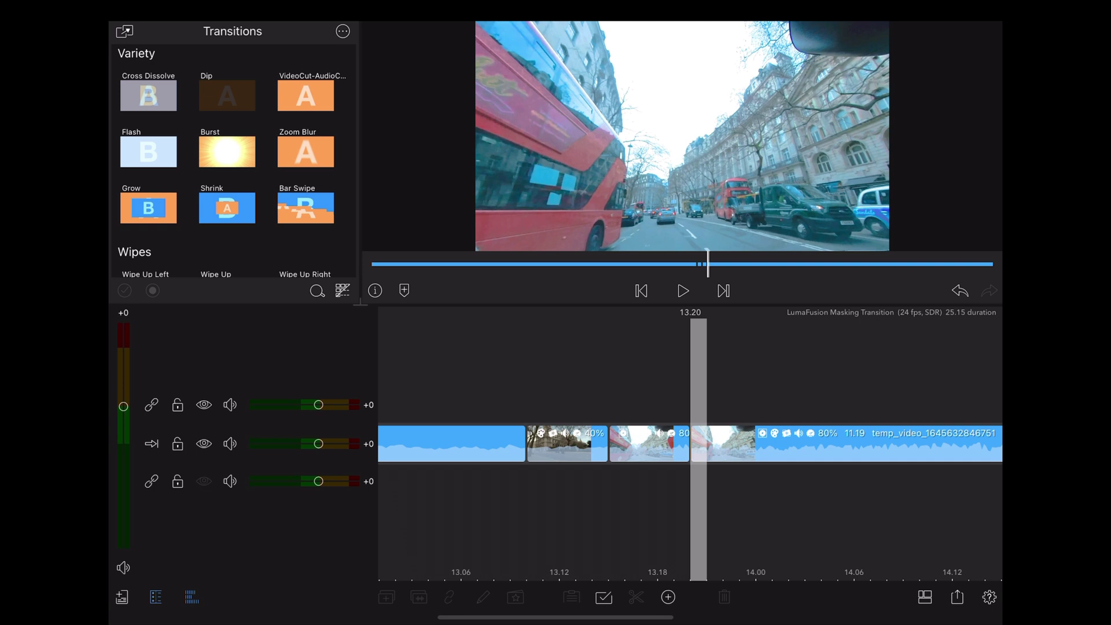
scroll(690, 444, "left", 3)
scroll(691, 444, "left", 1)
scroll(691, 444, "left", 1)
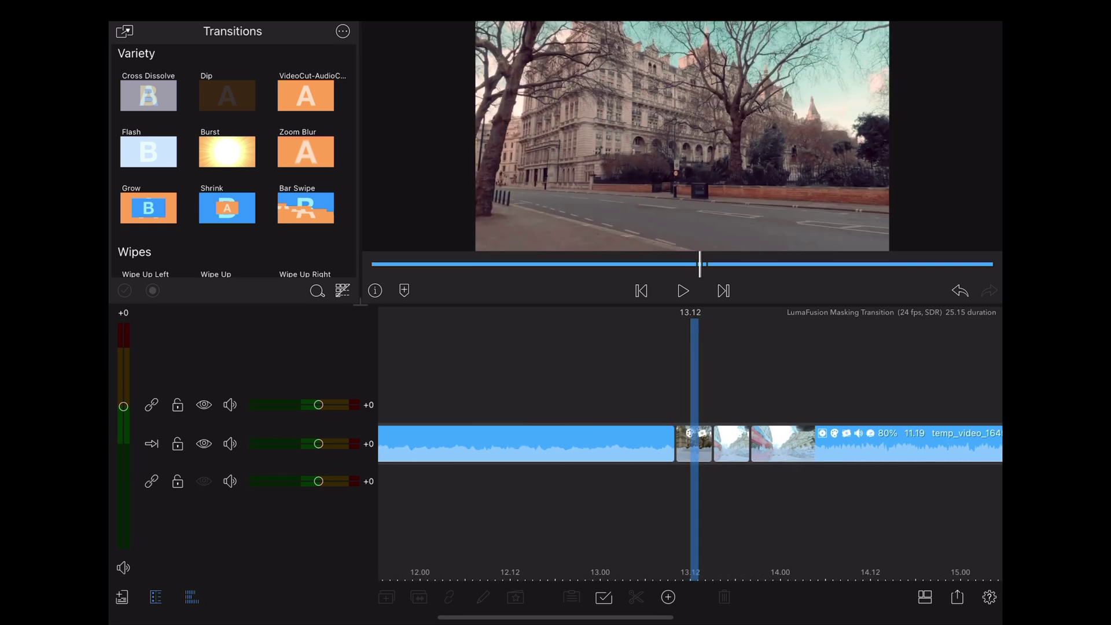
Keyframe the first short piece to end at Position X -178.7 and Size 282.1
double_click(694, 443)
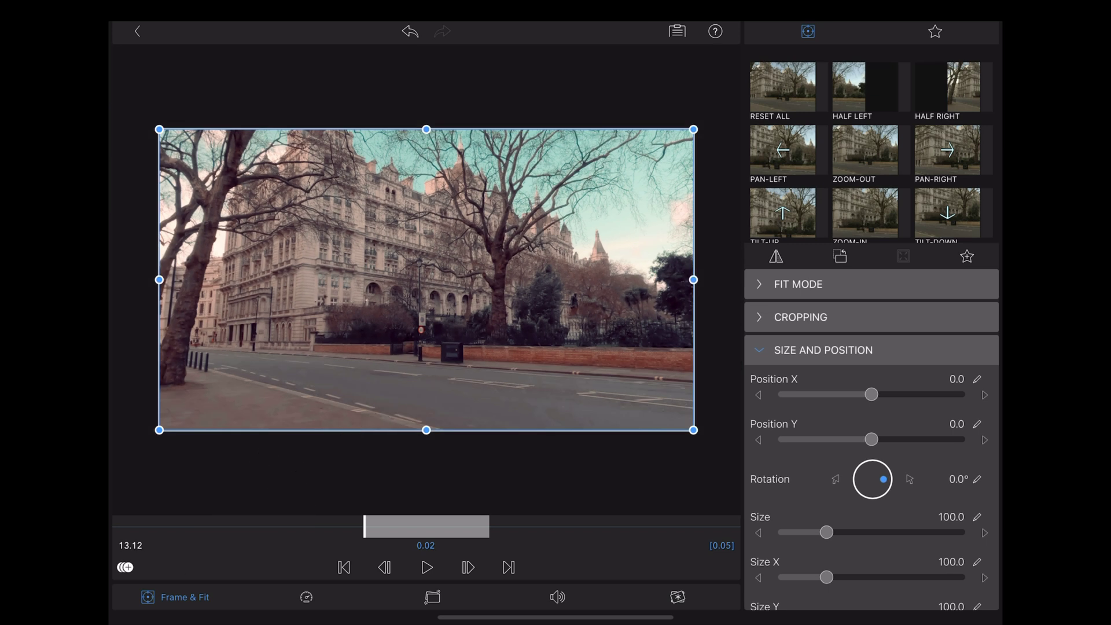
left_click(344, 567)
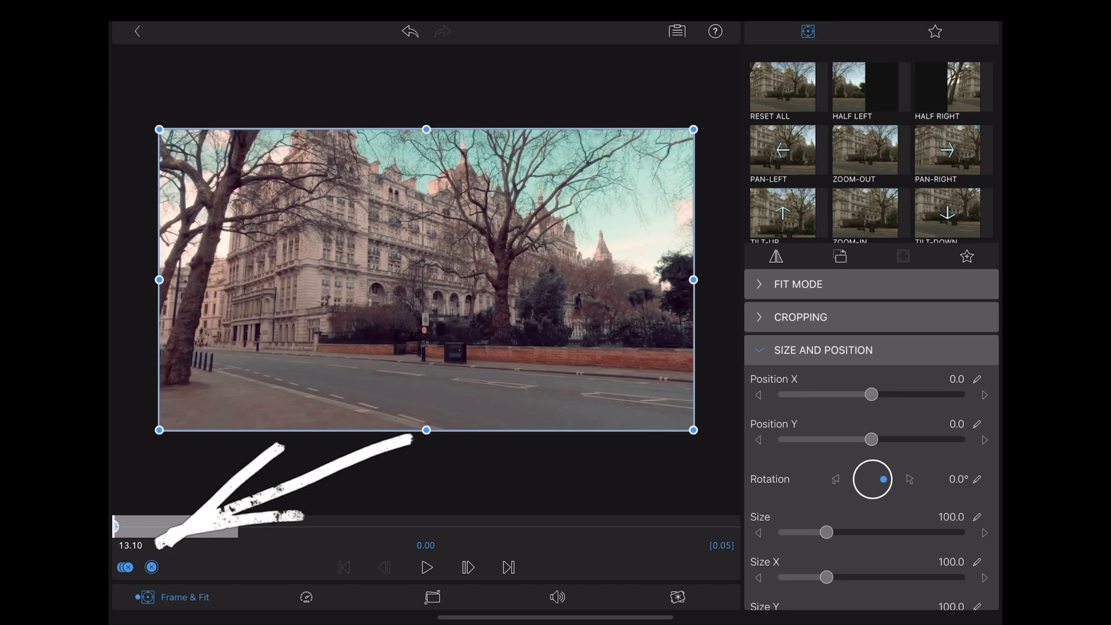
left_click(509, 566)
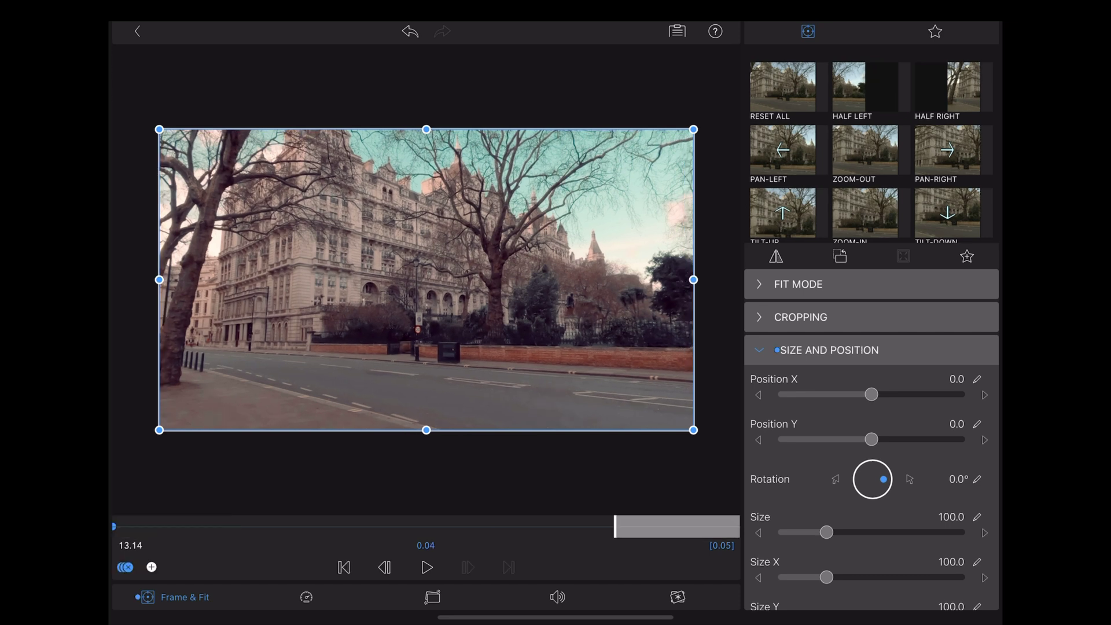
left_click_drag(871, 394, 808, 395)
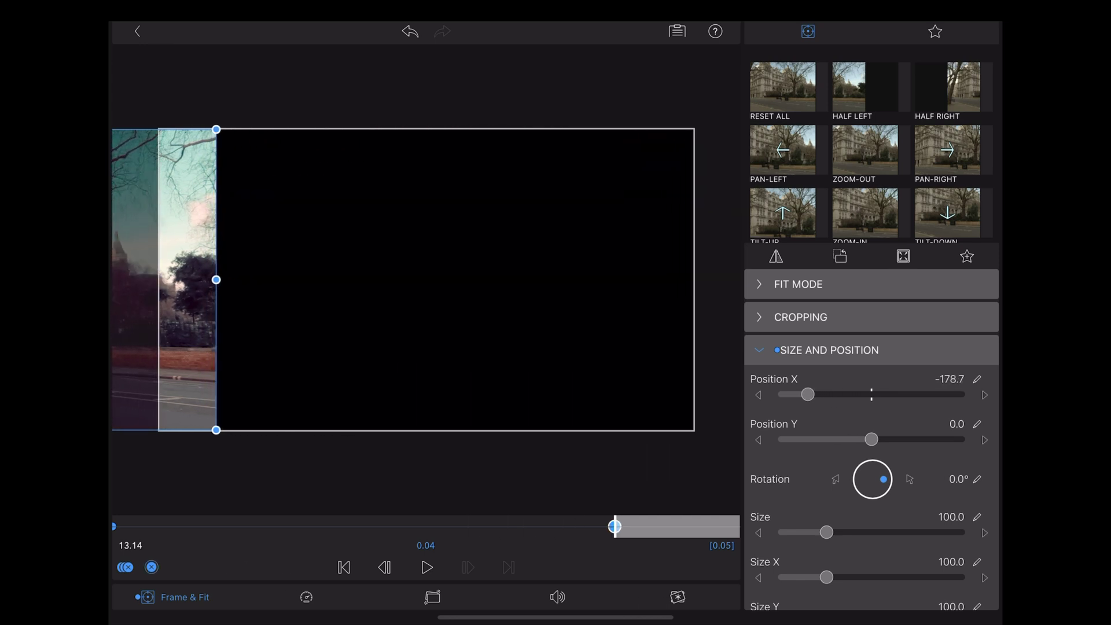
left_click_drag(826, 532, 908, 532)
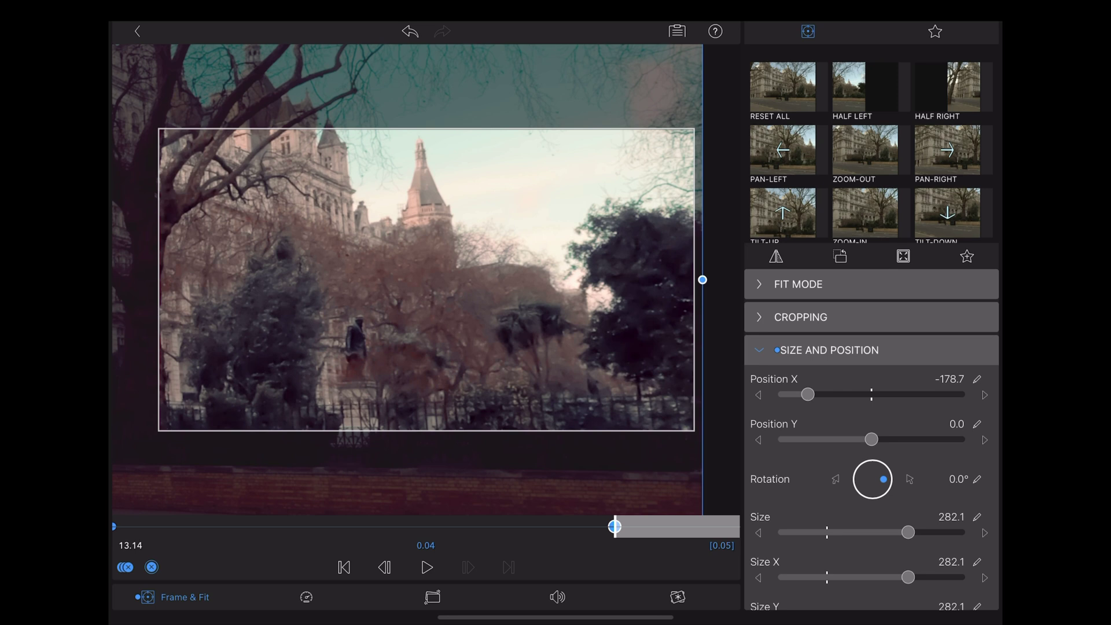
Return to the timeline and open Frame & Fit for the second short piece
left_click(136, 31)
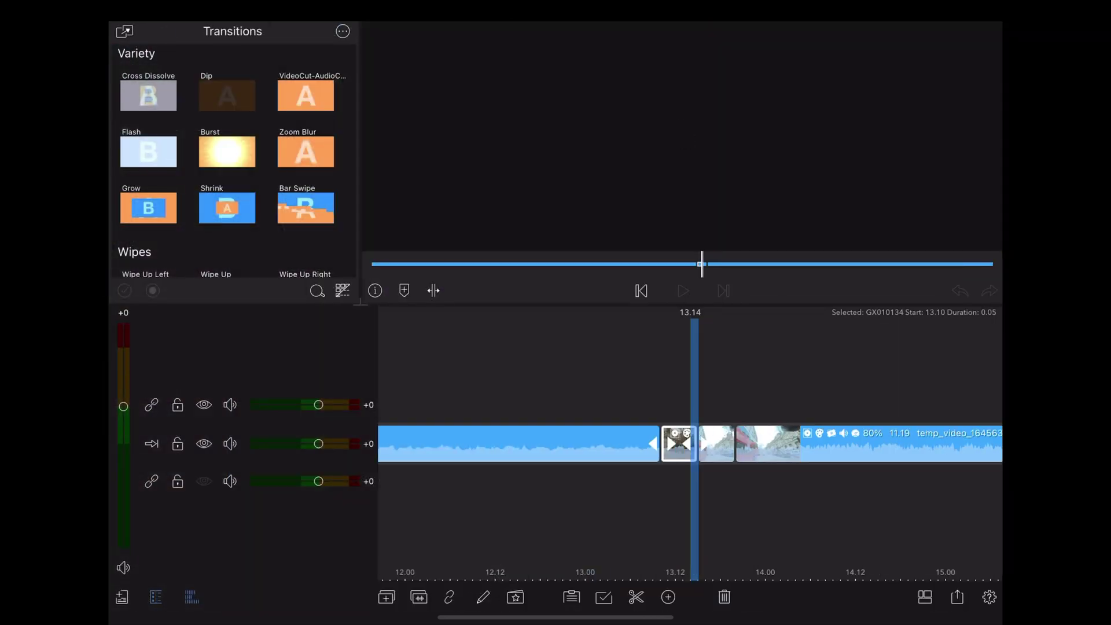
key("Escape")
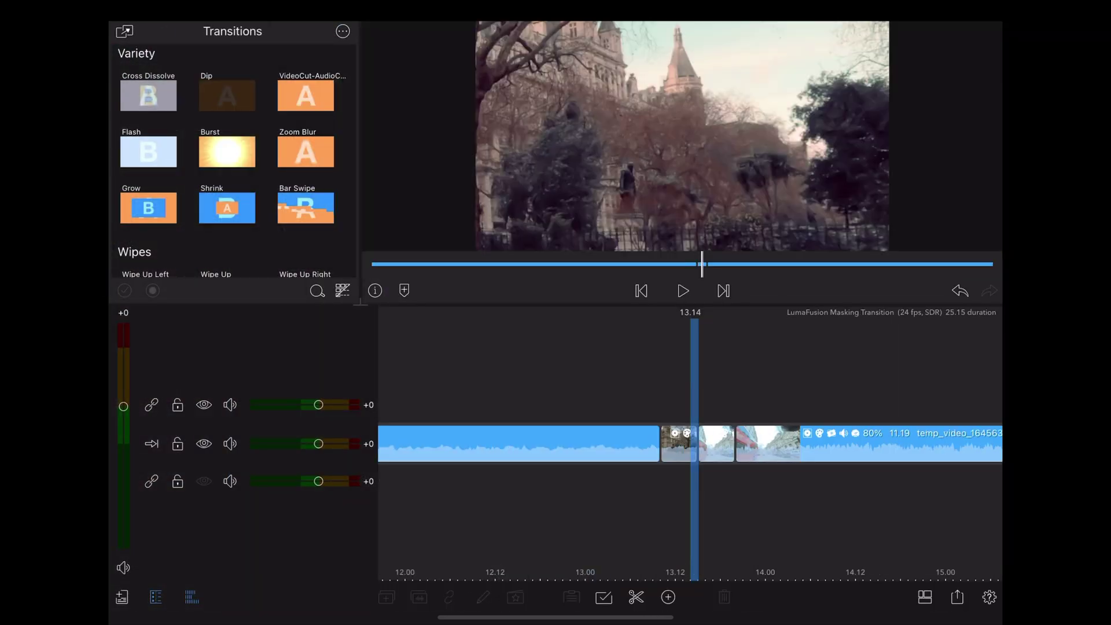
left_click_drag(695, 521, 680, 521)
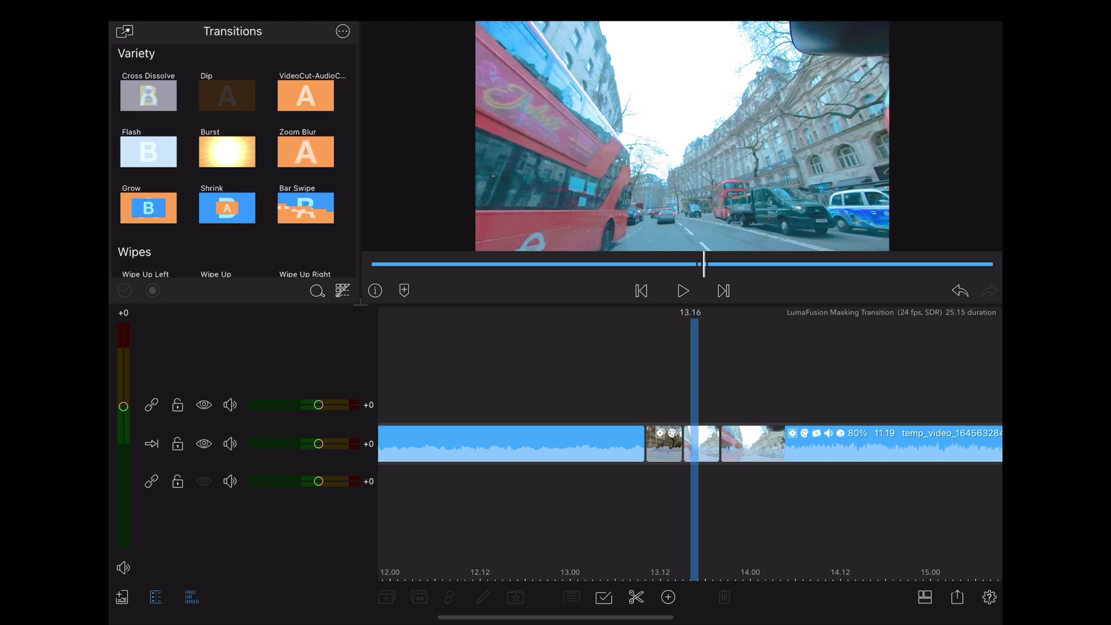
double_click(702, 443)
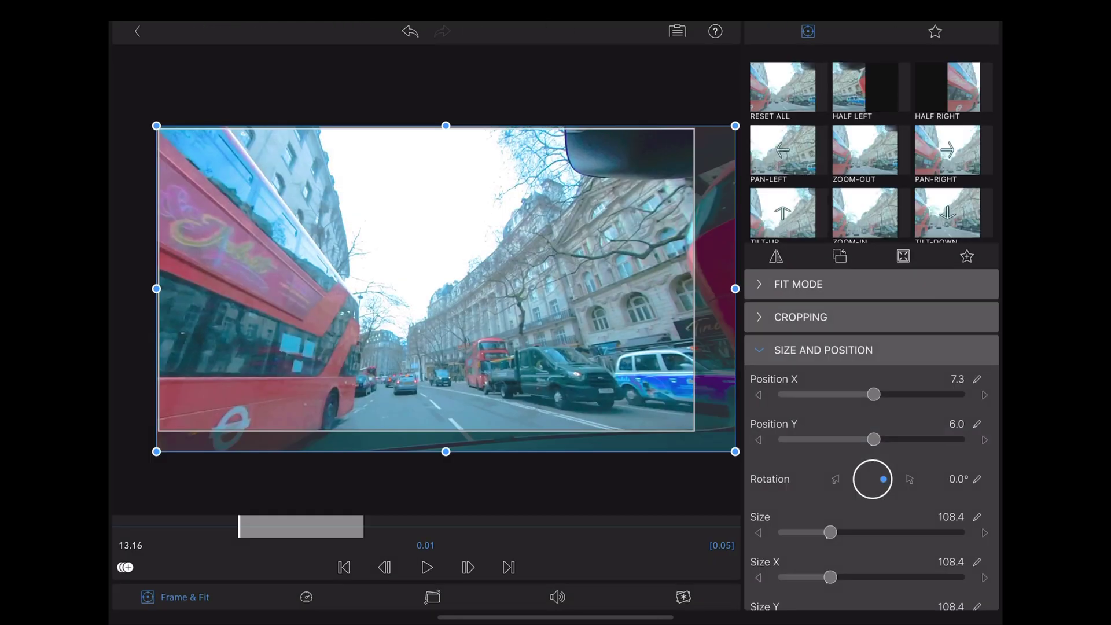
Keyframe the second piece to start at Position X -186.5 and Size 289.9%
left_click(344, 567)
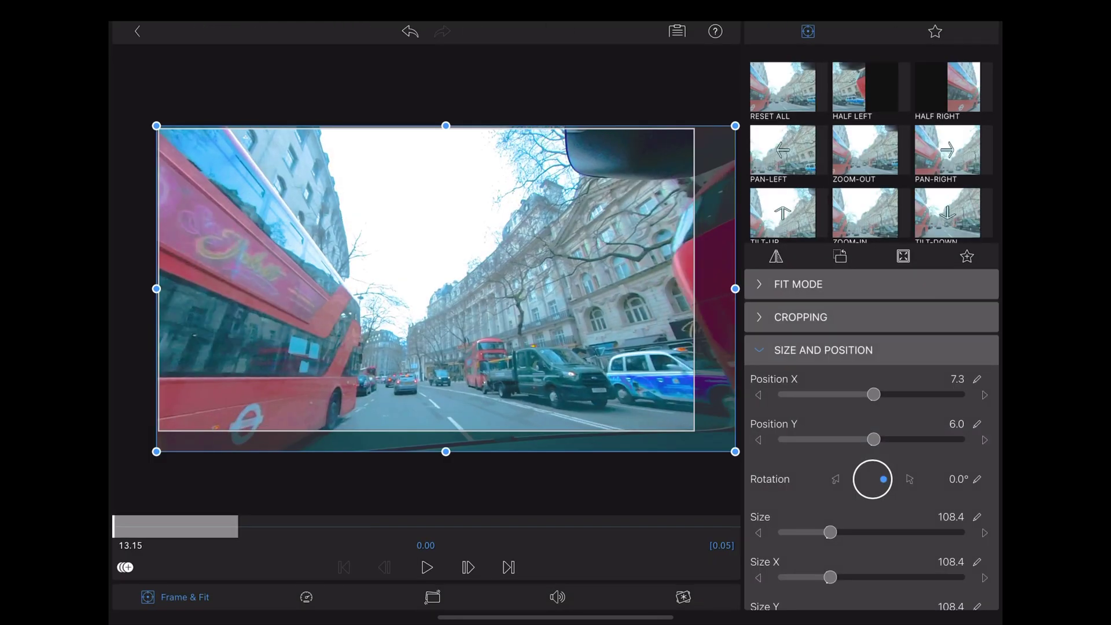
left_click(509, 568)
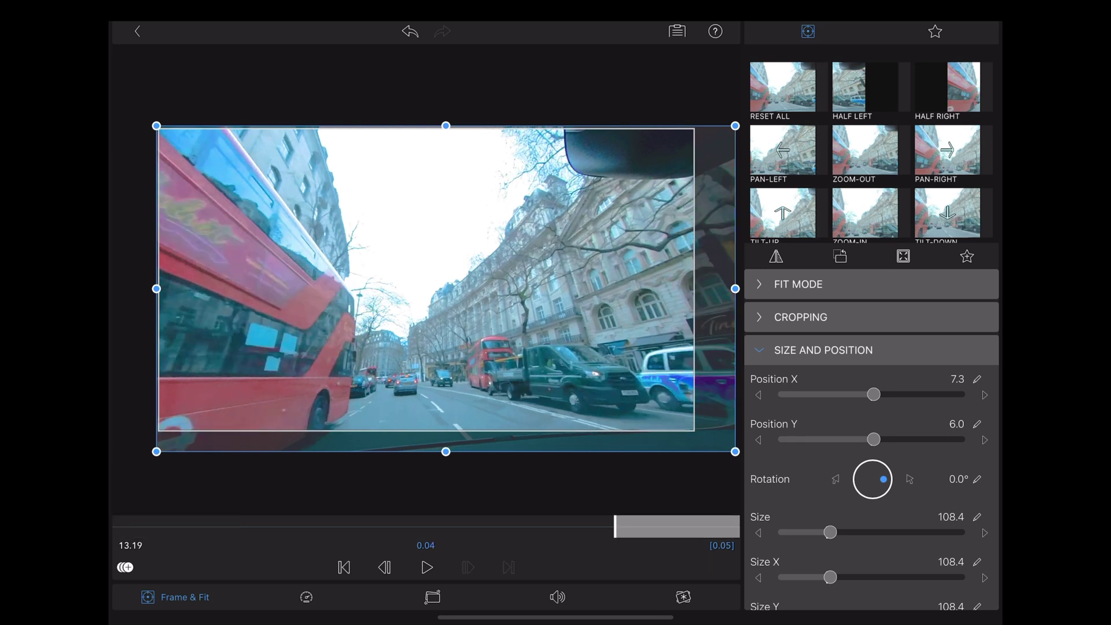
left_click(125, 567)
left_click(343, 567)
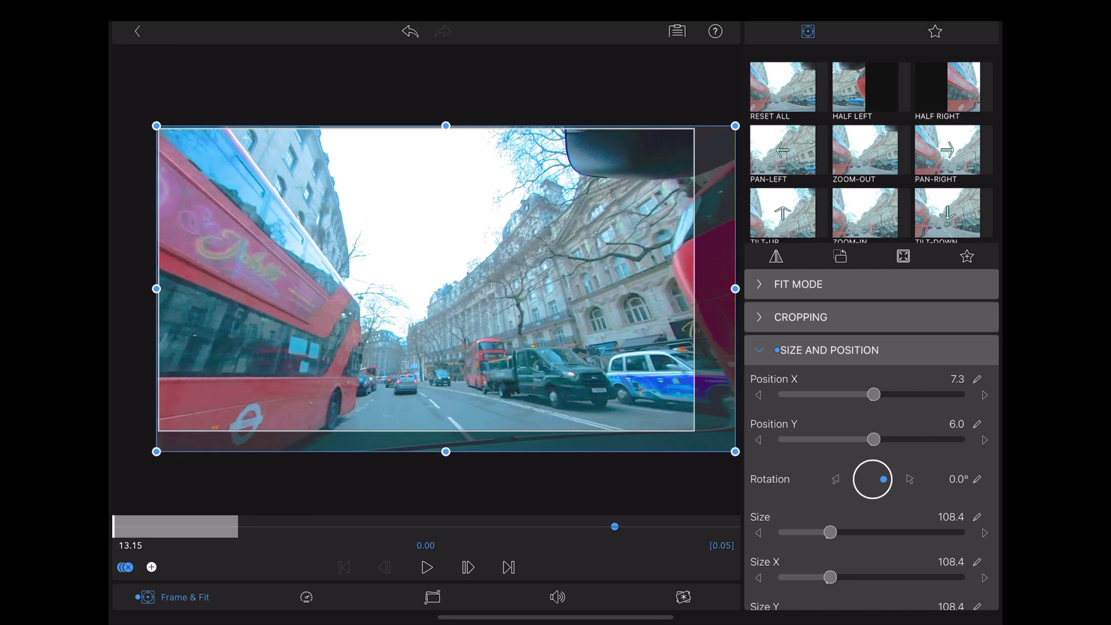
left_click_drag(874, 394, 804, 394)
left_click_drag(830, 533, 910, 532)
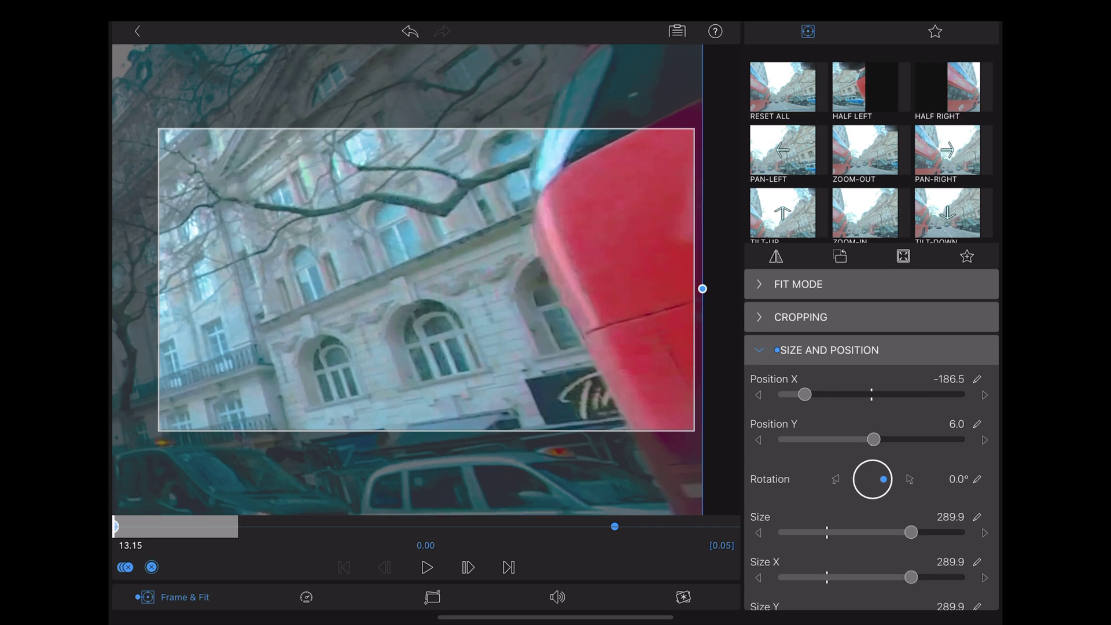
key("Escape")
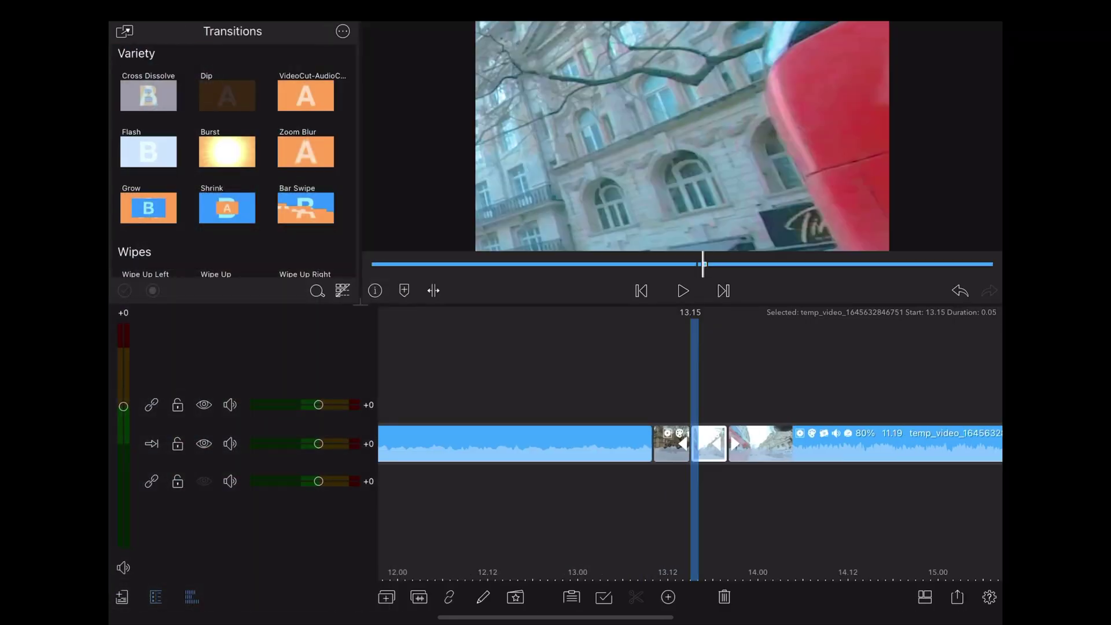
left_click(521, 365)
left_click_drag(521, 521, 664, 521)
key("space")
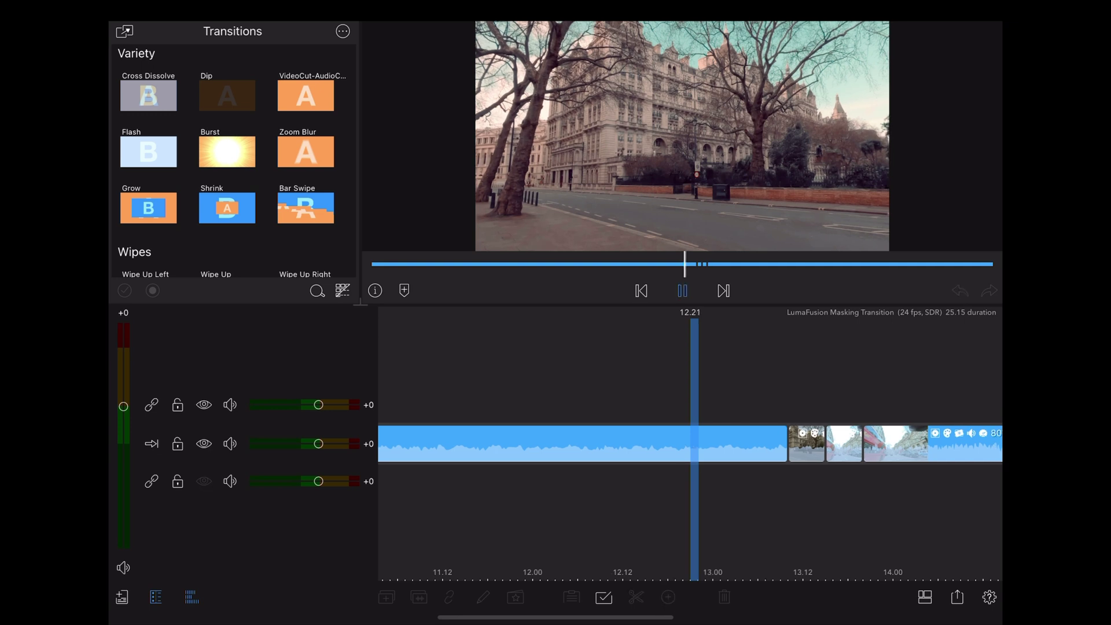
key("space")
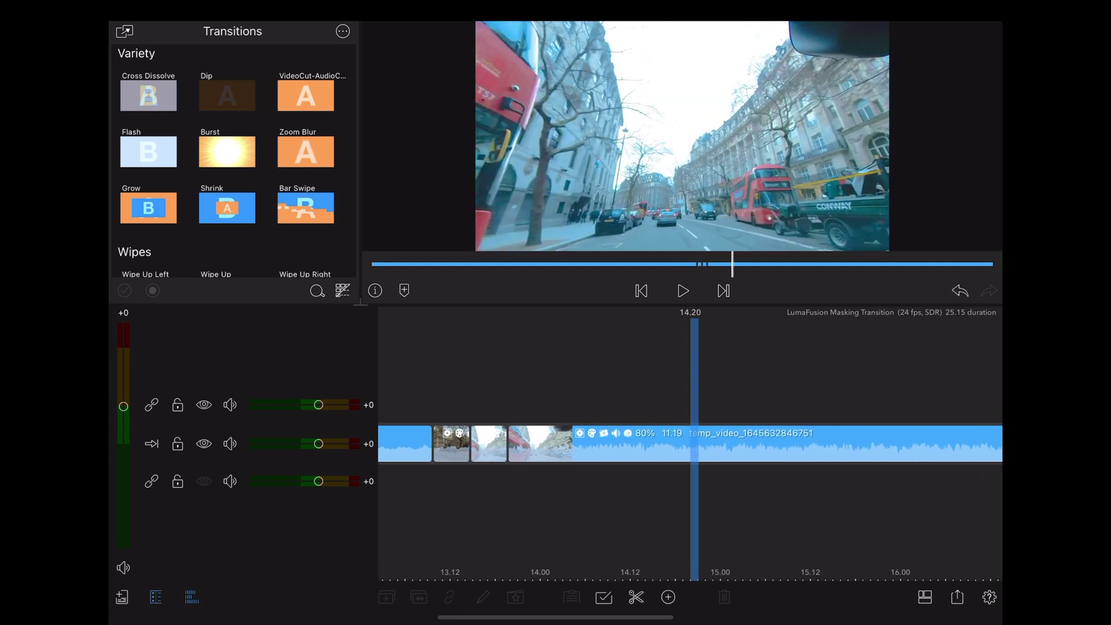
left_click_drag(608, 521, 630, 521)
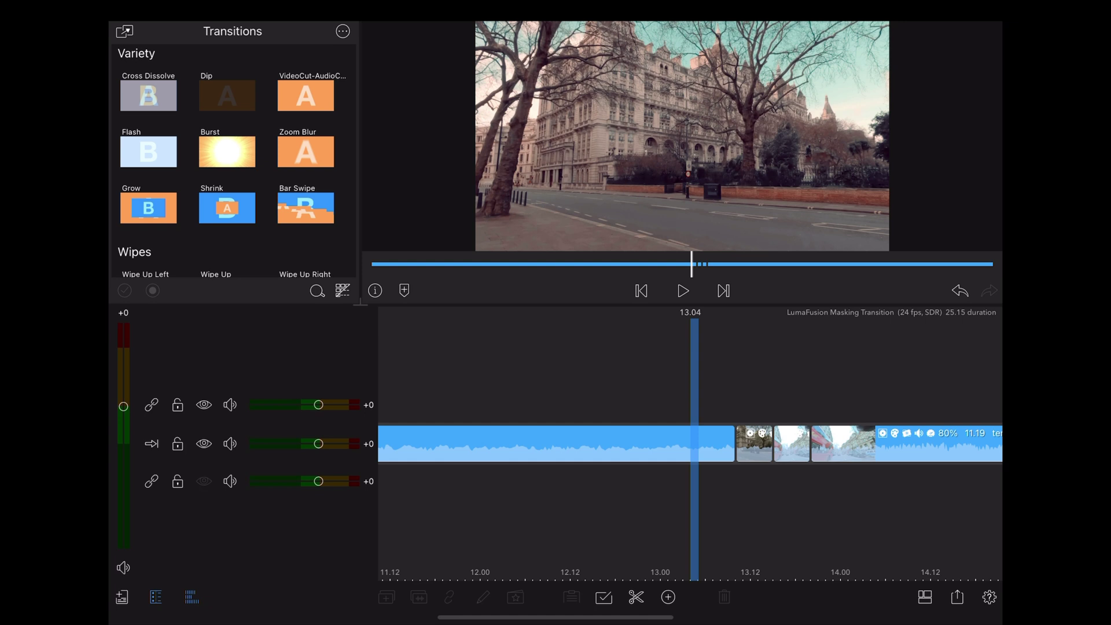
Apply the Motion 40 blur to the first short clip
double_click(781, 443)
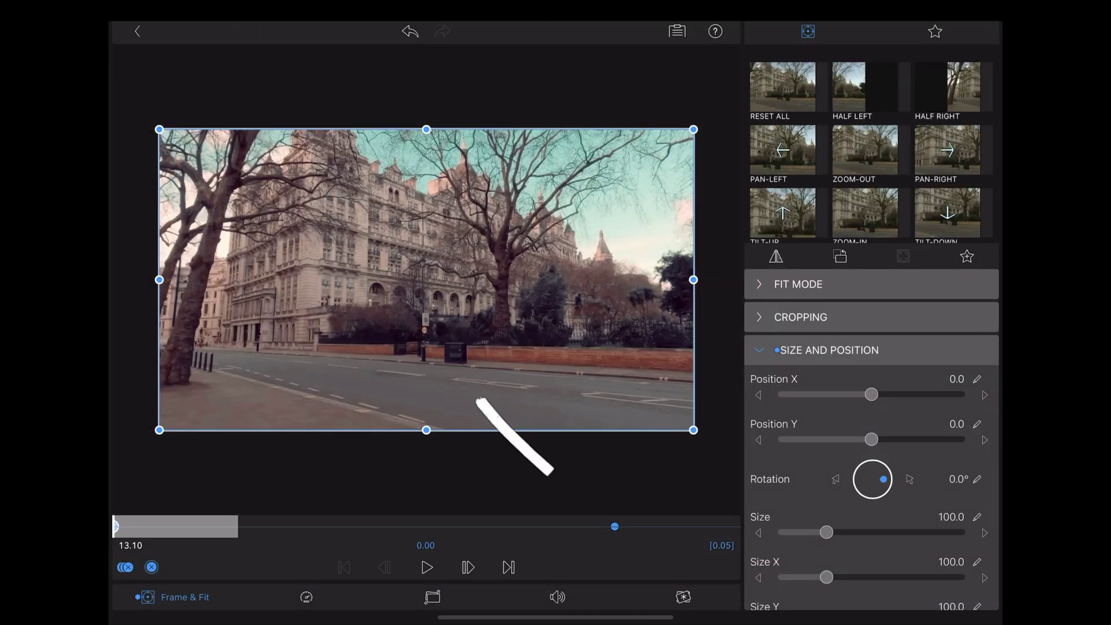
left_click(683, 596)
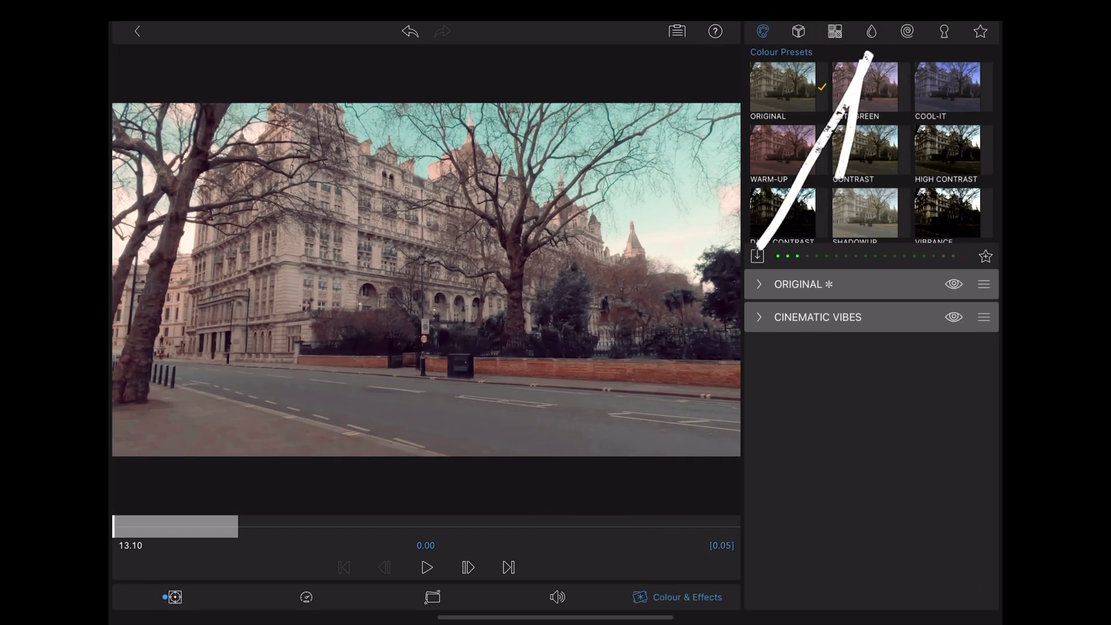
left_click(872, 32)
scroll(873, 147, "down", 3)
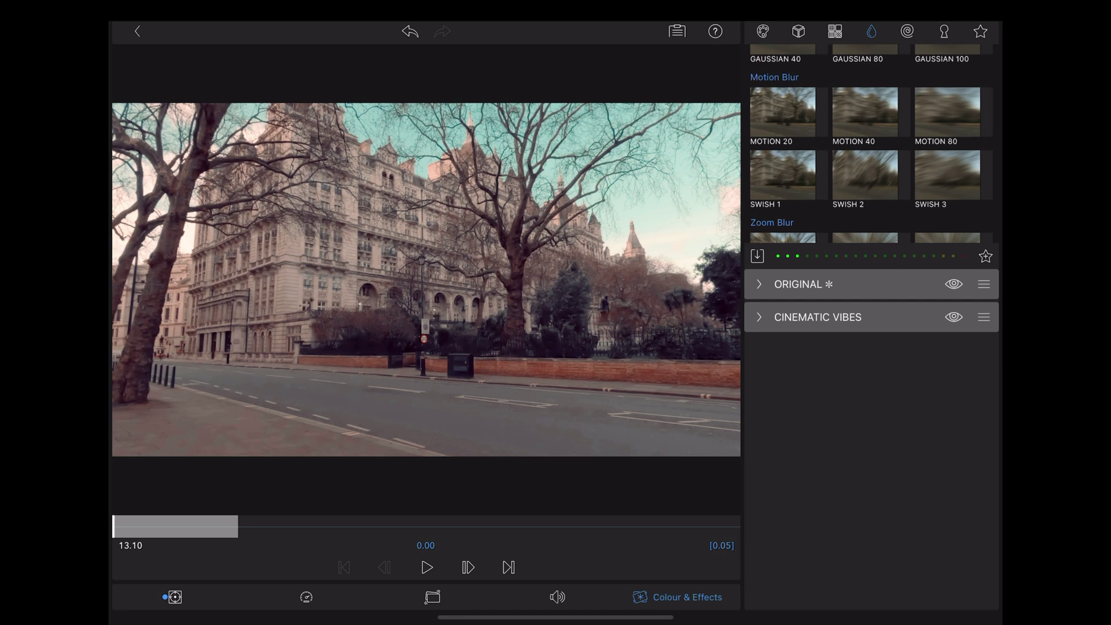
left_click(864, 111)
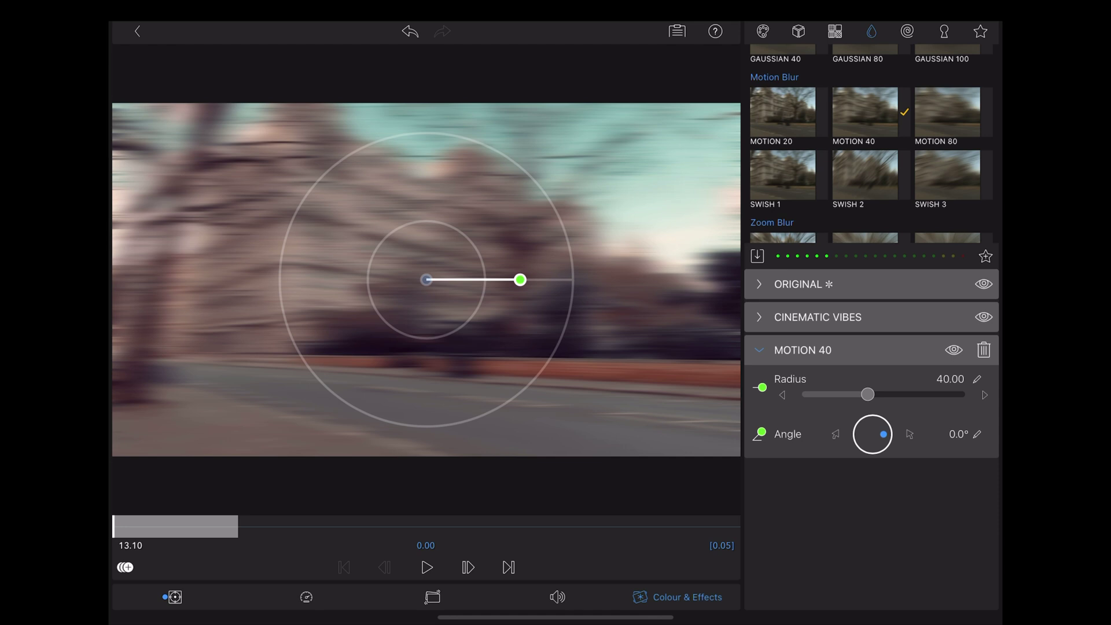
Keyframe the blur radius at 40 on the last frame and 0 on the first
left_click(508, 567)
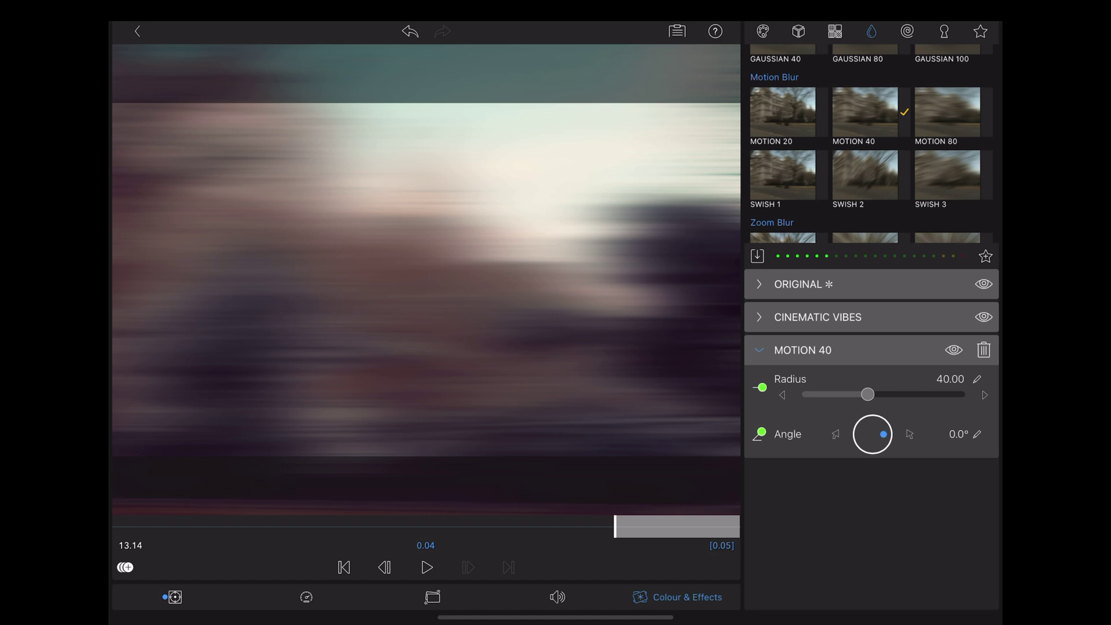
left_click(125, 567)
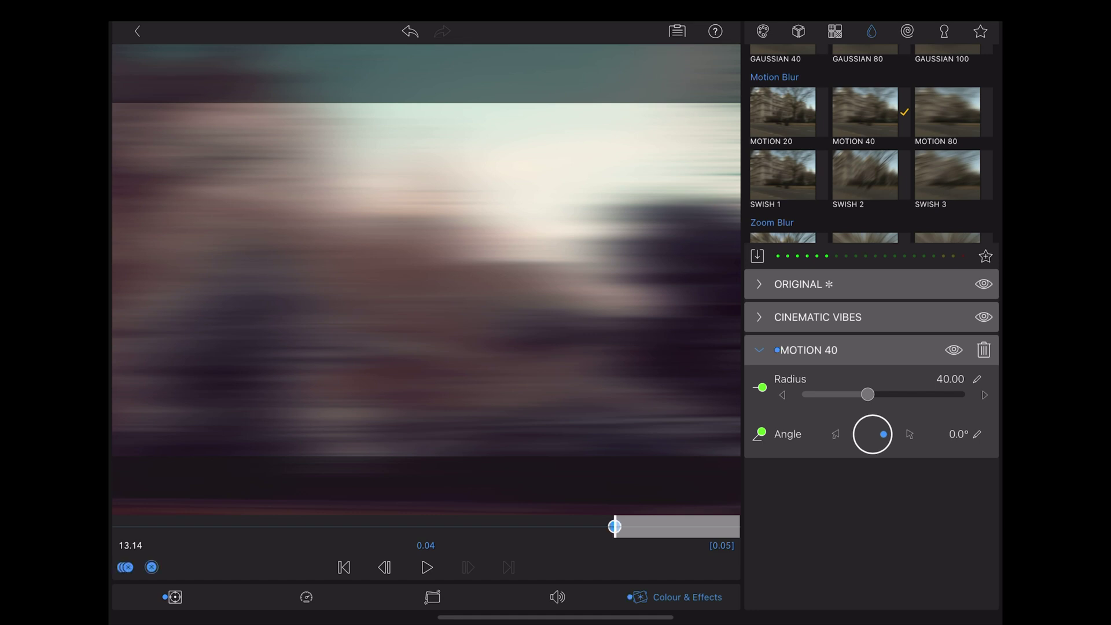
left_click(344, 567)
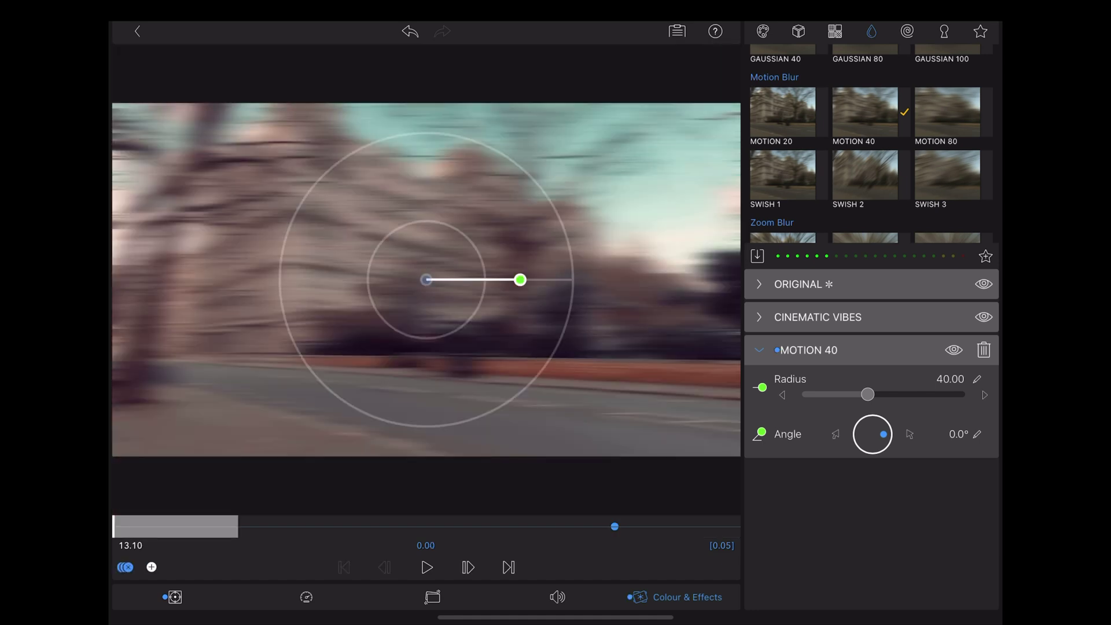
left_click_drag(868, 394, 807, 395)
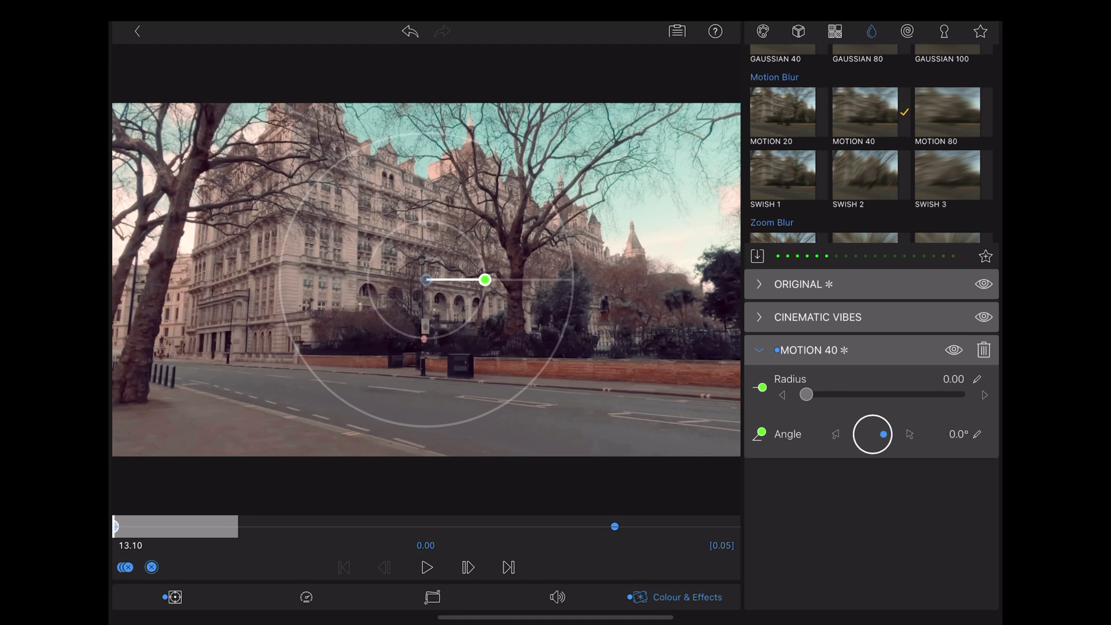
Close the clip editor and deselect the clip on the timeline
left_click(136, 31)
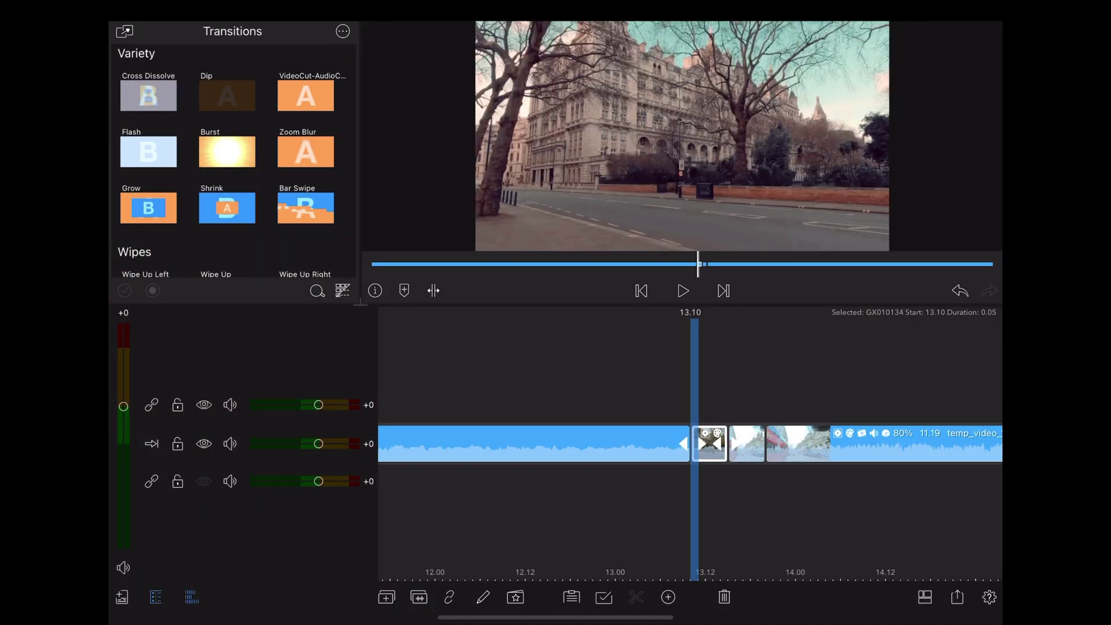
left_click_drag(608, 521, 559, 522)
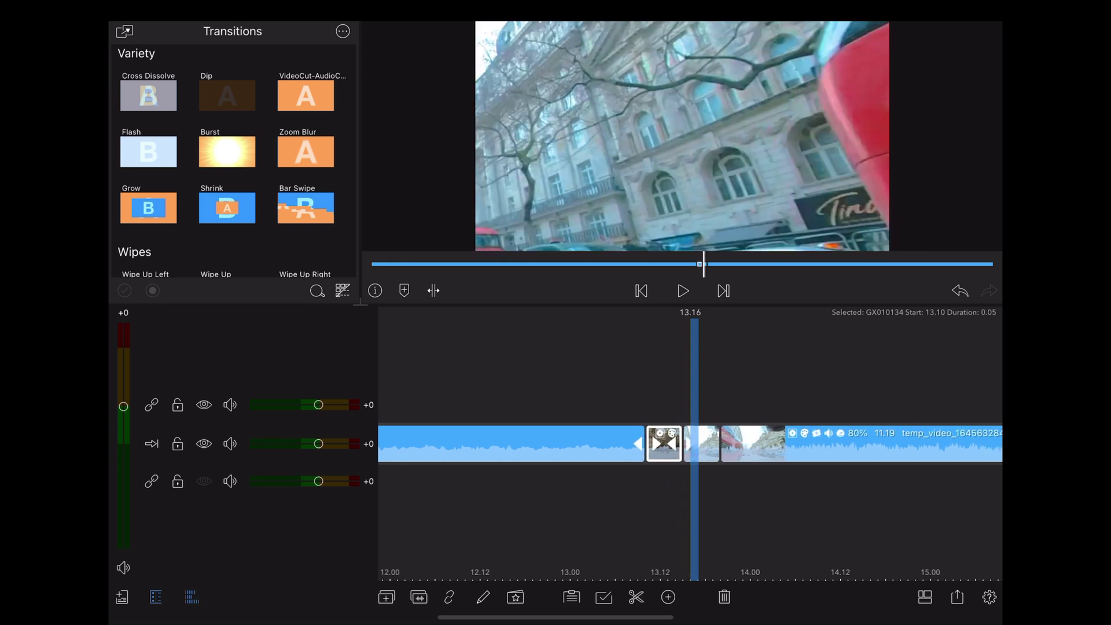
left_click(538, 521)
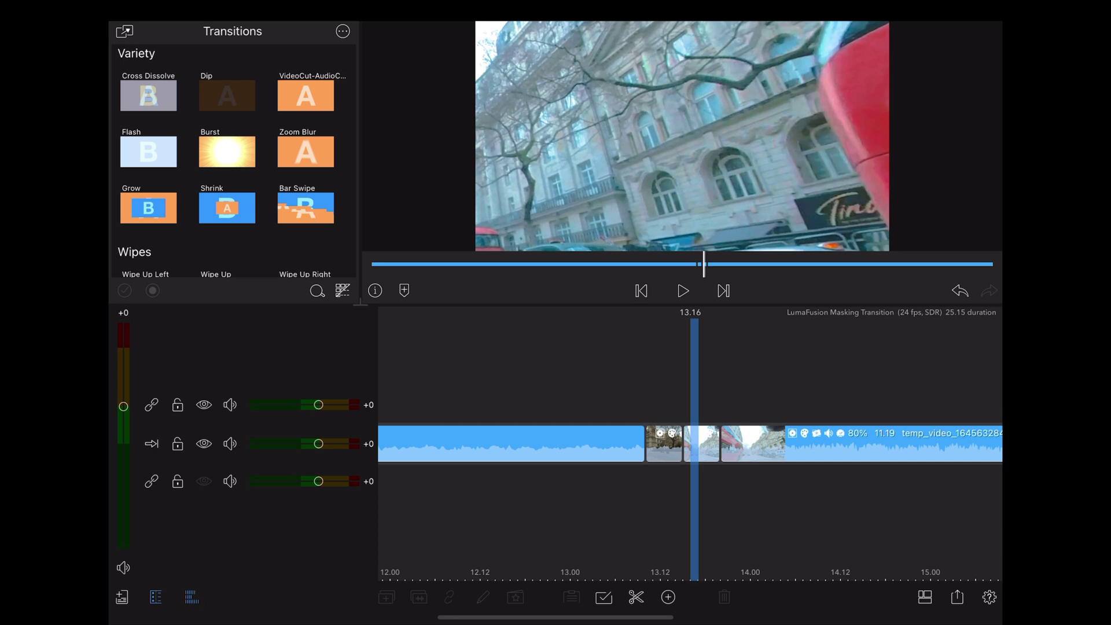
Give the second short clip a Motion 40 blur with radius 0 at its end
double_click(703, 444)
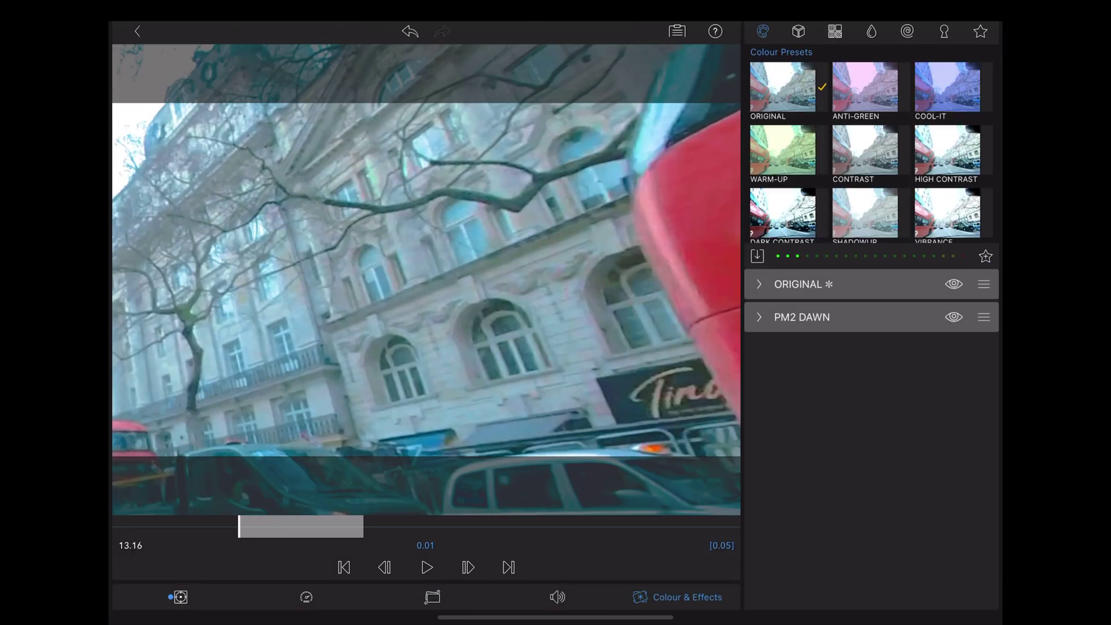
left_click(872, 31)
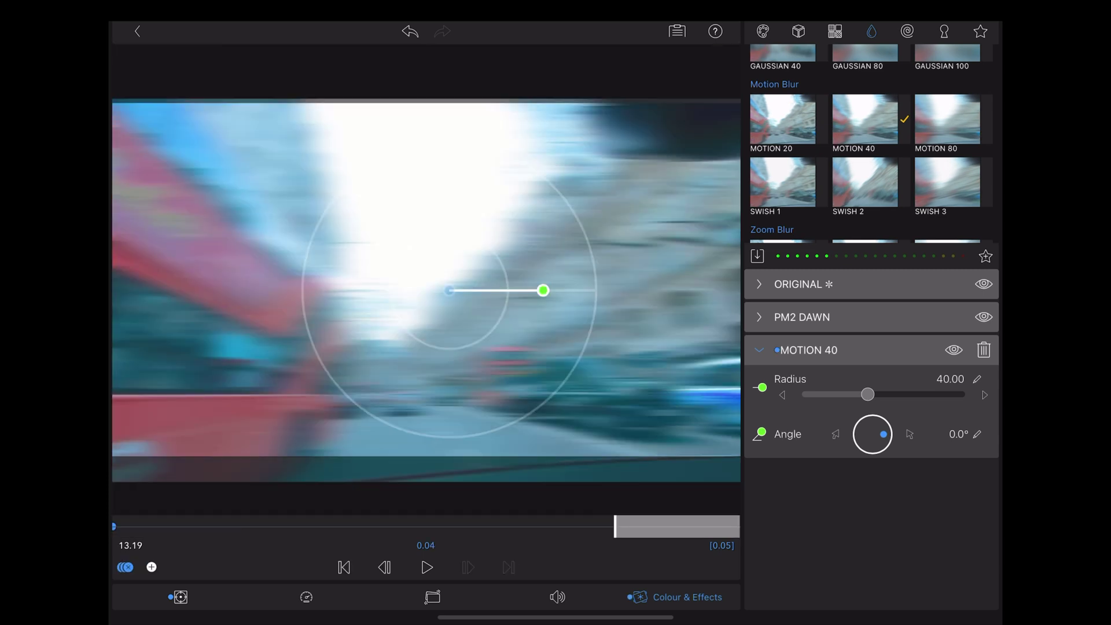
left_click_drag(867, 394, 806, 395)
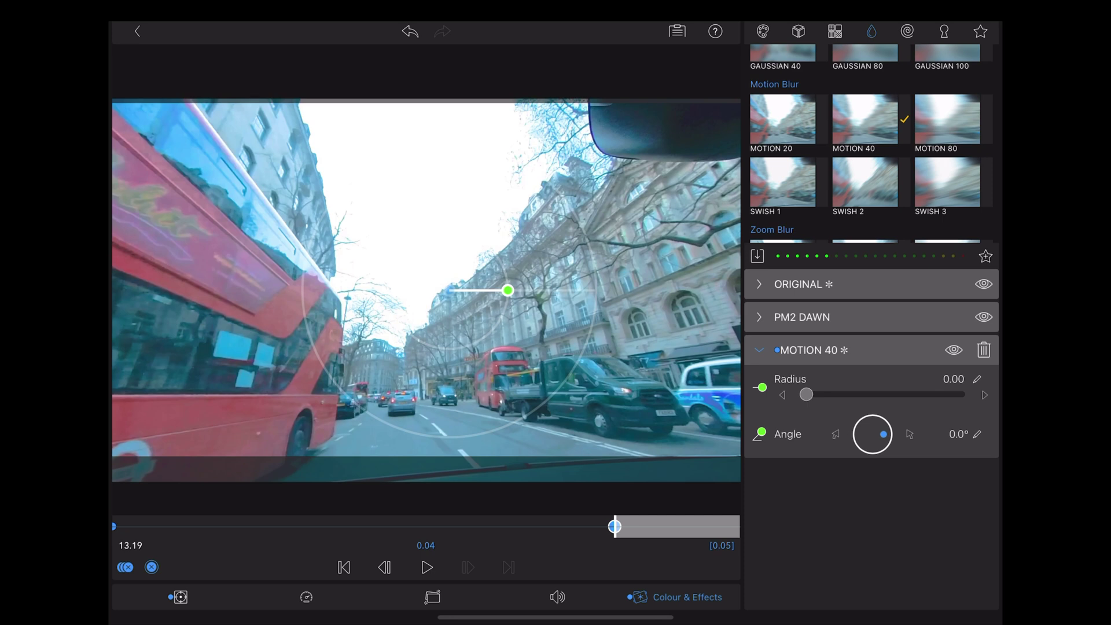
left_click(136, 31)
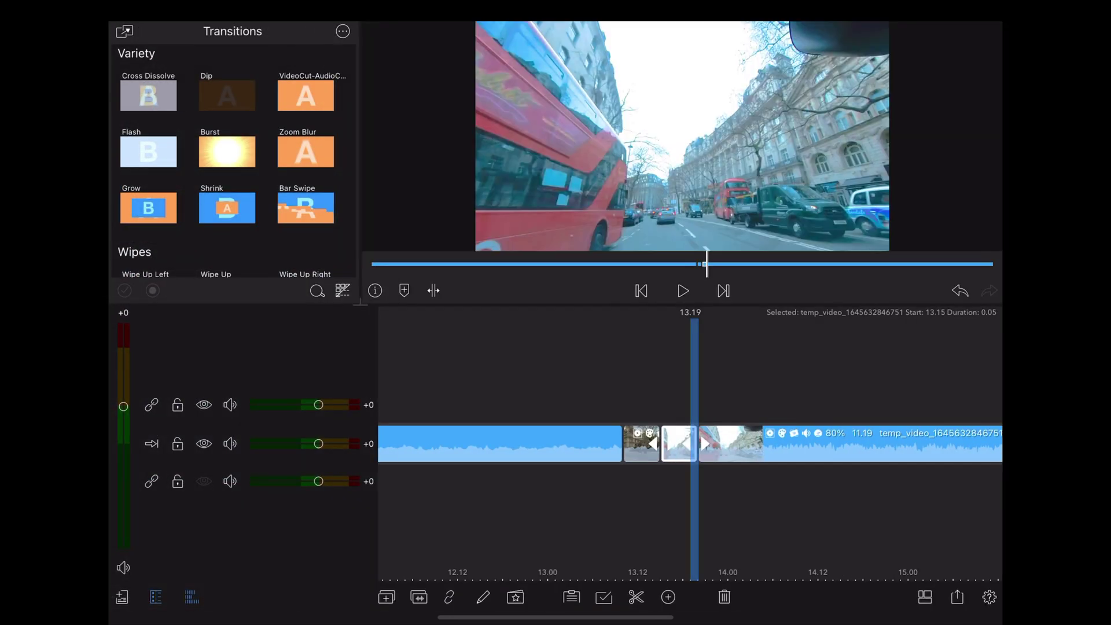
left_click(680, 443)
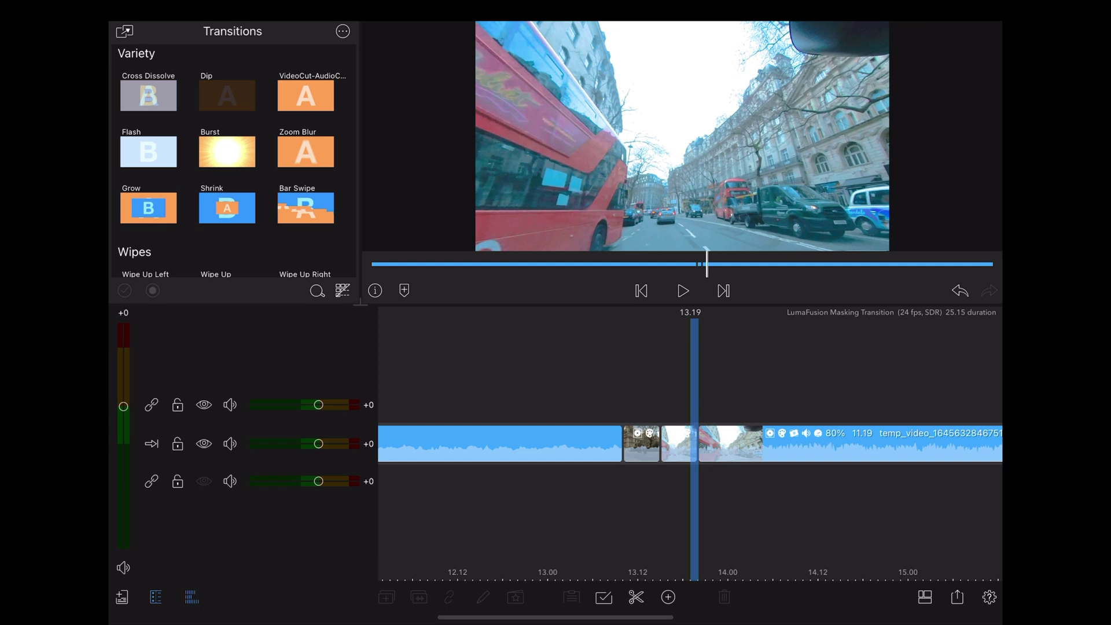
left_click_drag(608, 521, 673, 521)
scroll(690, 487, "down", 3)
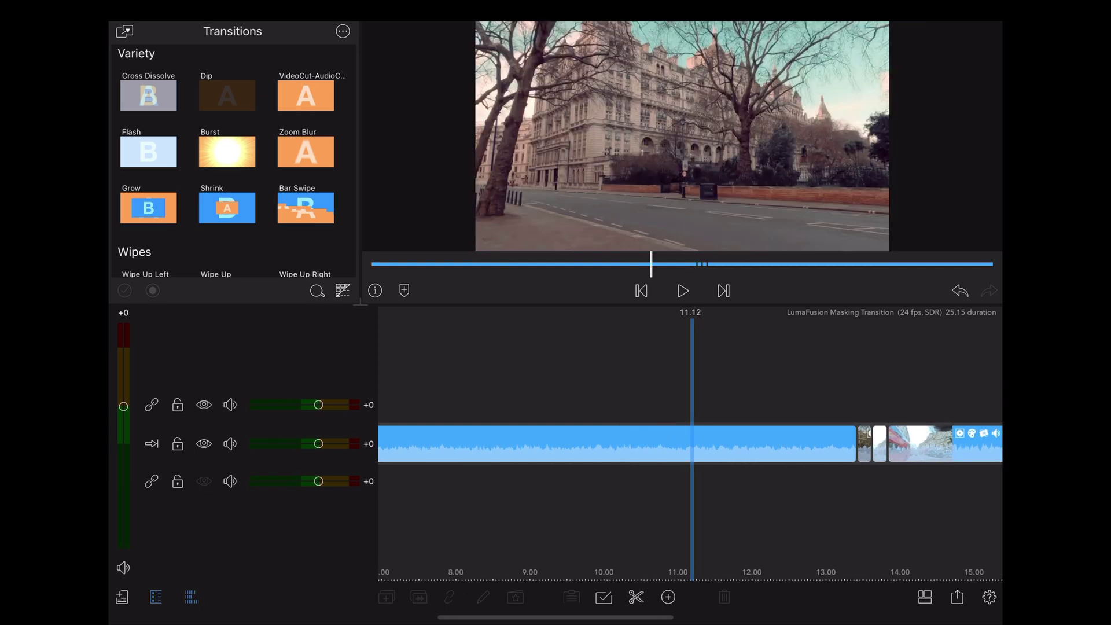
key("space")
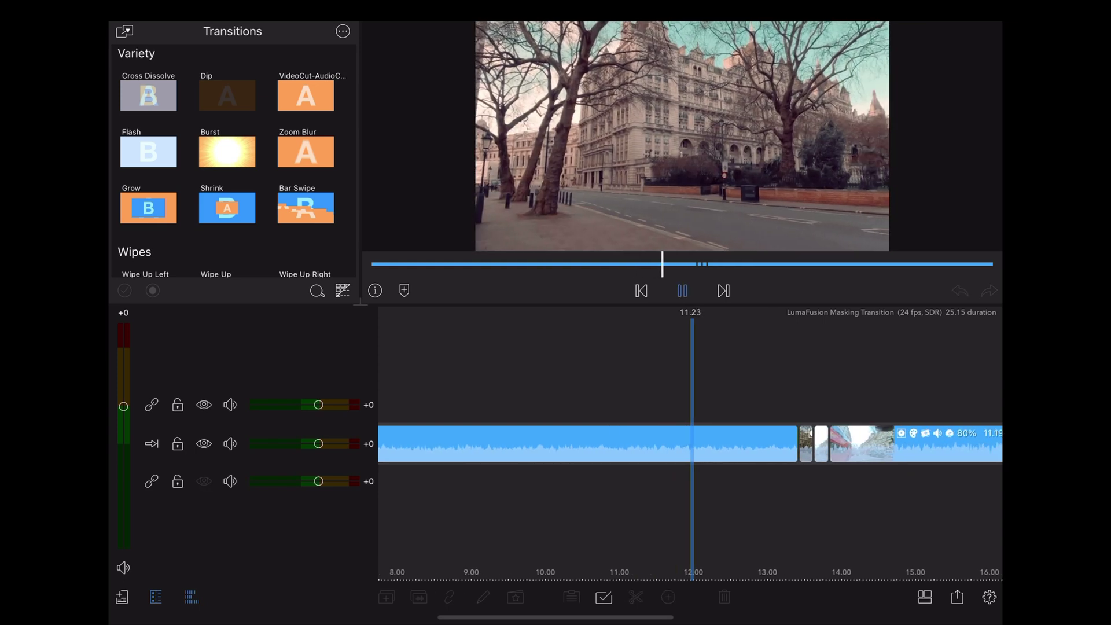